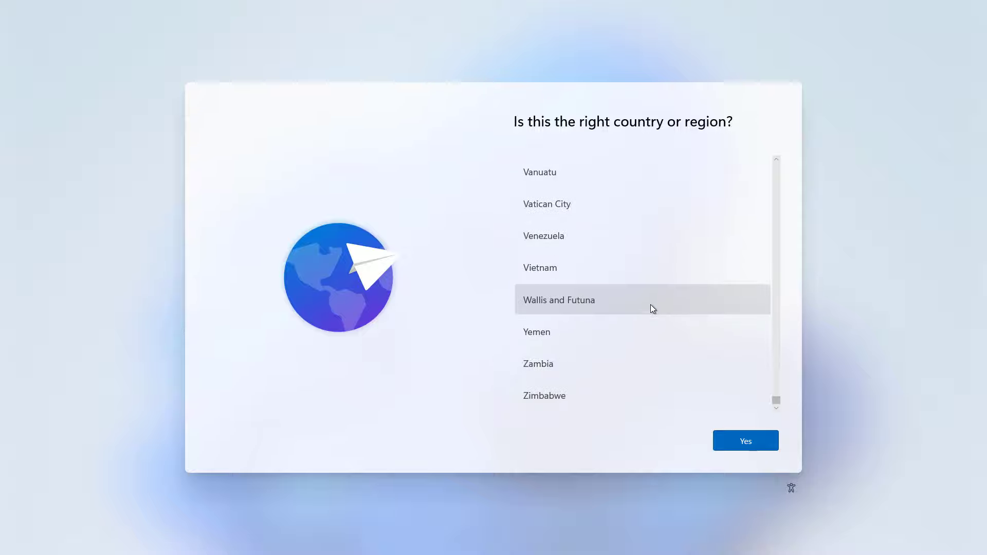
- Accept United States as the region and US as the keyboard, skipping a second layout
scroll(651, 306, up, 8)
scroll(667, 317, up, 8)
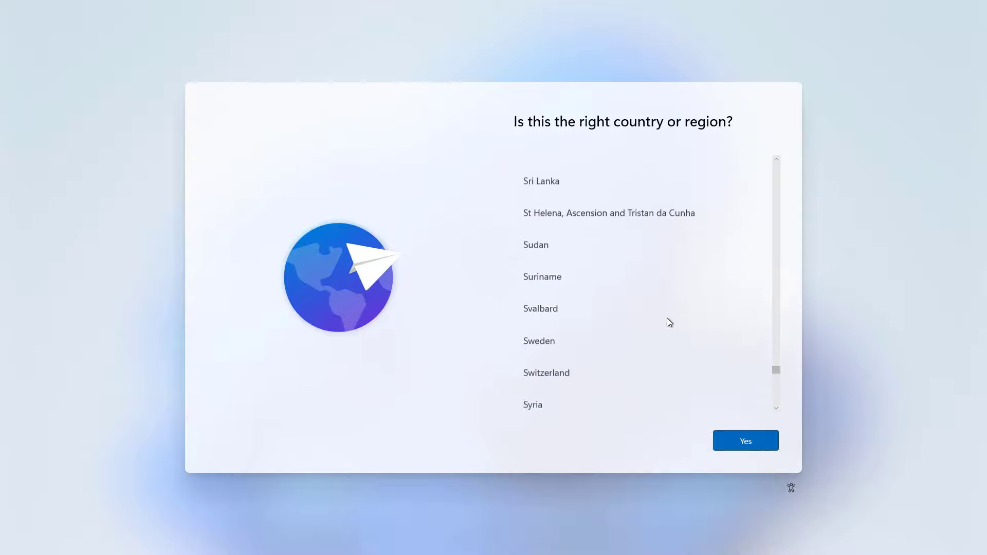
scroll(670, 323, down, 9)
scroll(673, 331, down, 5)
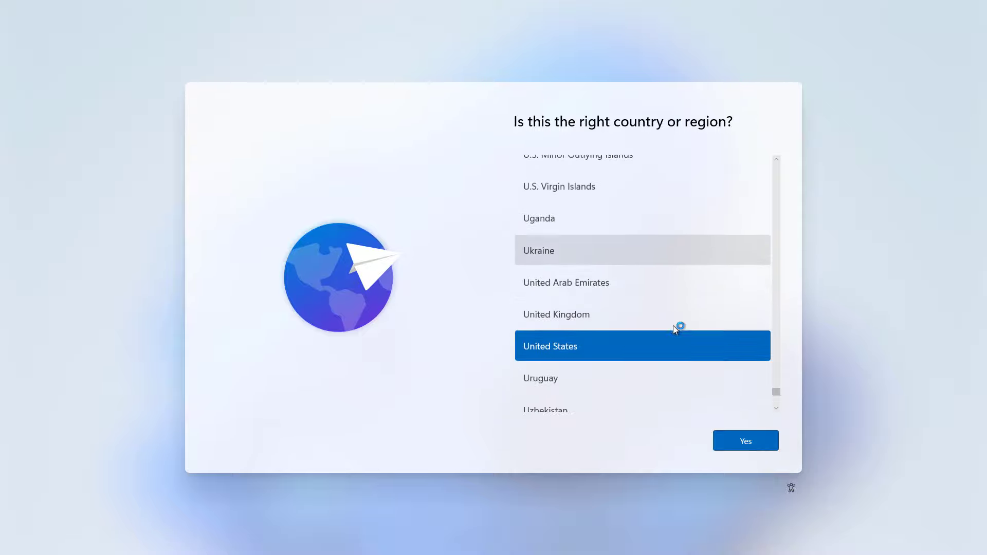
click(764, 449)
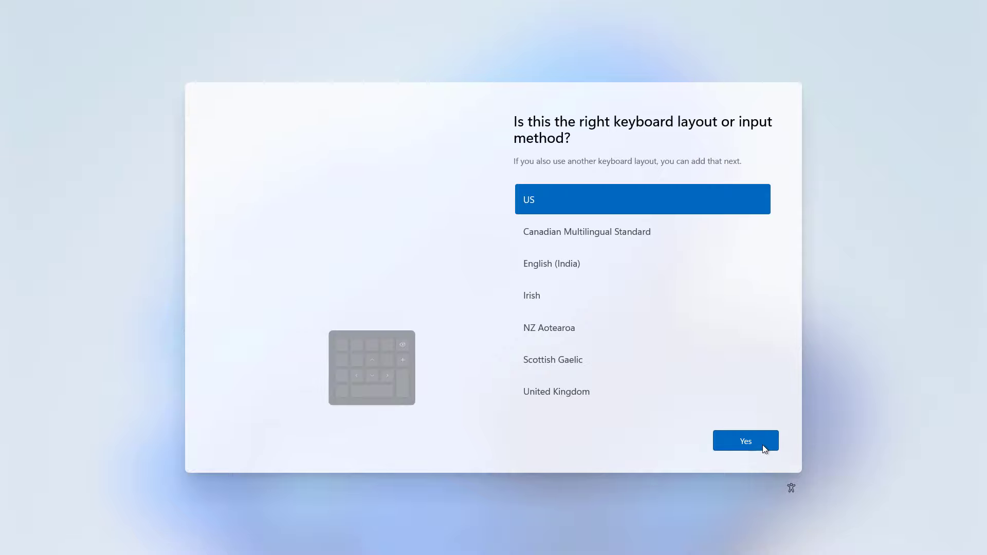
click(763, 446)
click(762, 446)
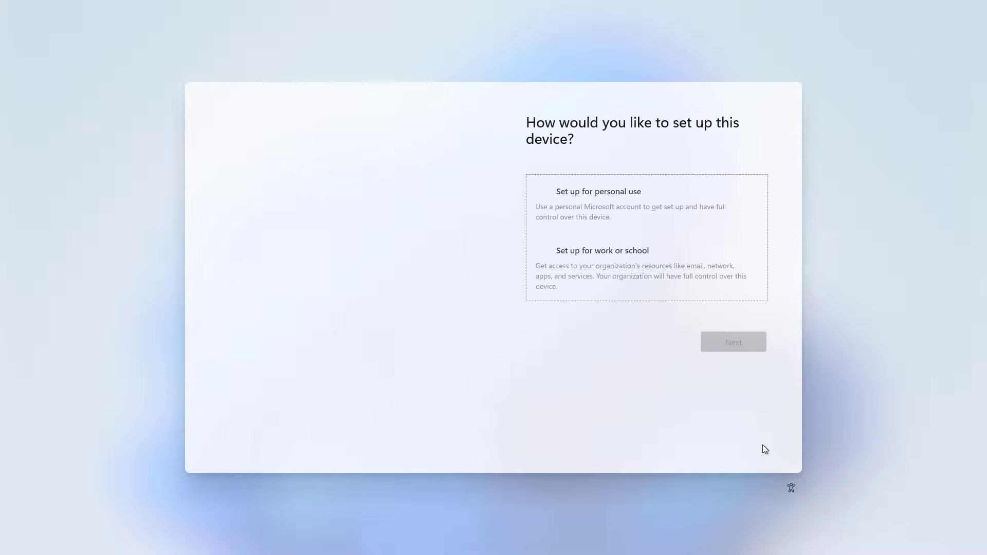
- Choose personal use, then sign in with the account e-mail, password and authenticator code
click(687, 206)
click(739, 352)
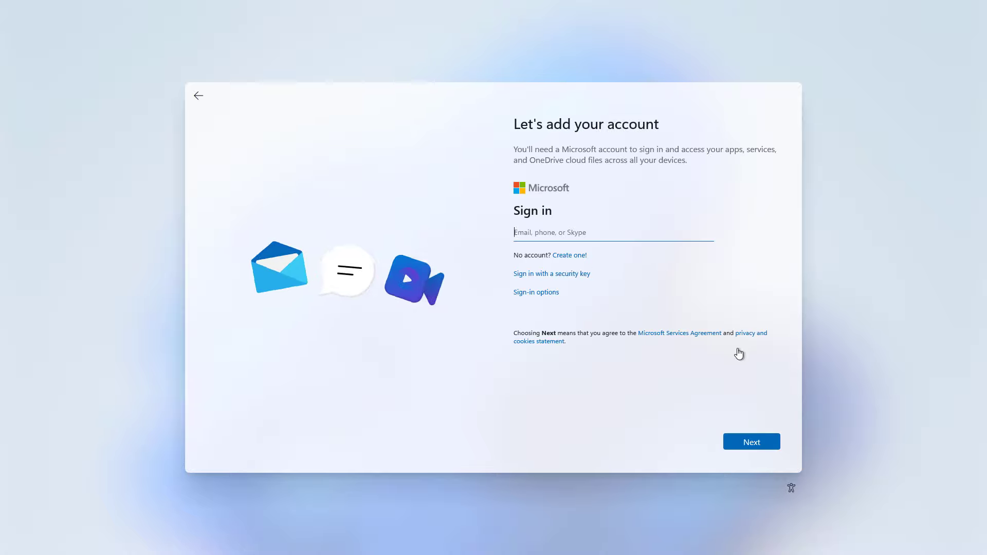
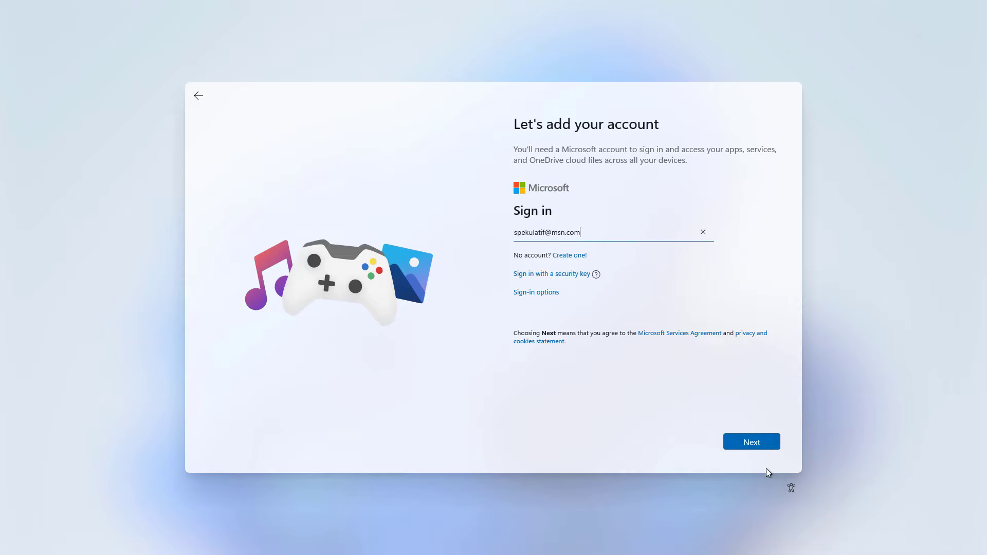
click(758, 444)
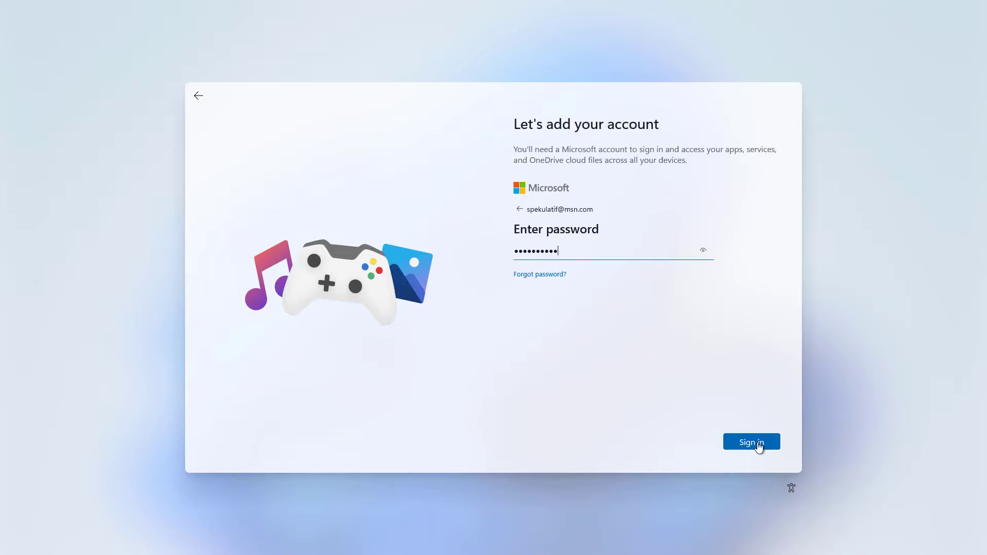
click(758, 444)
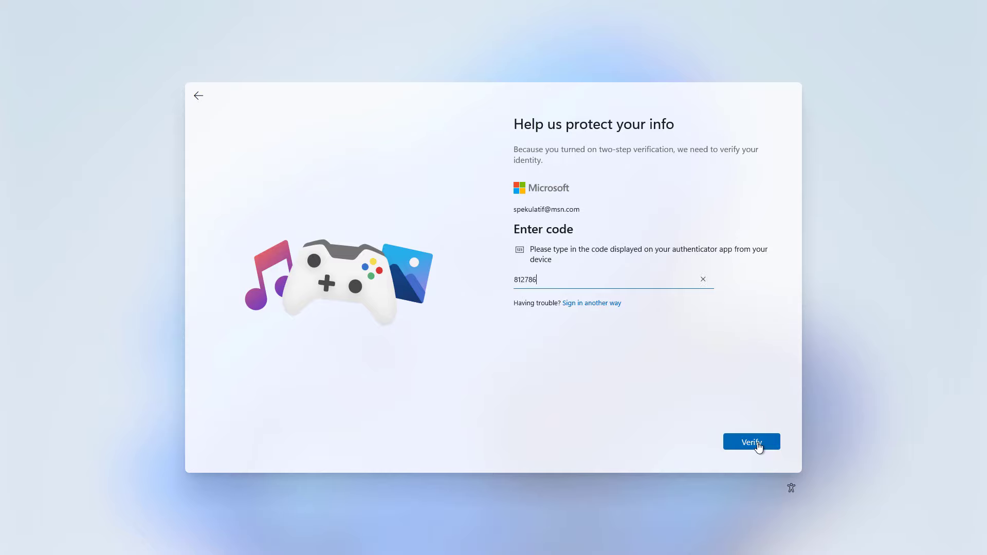
click(759, 445)
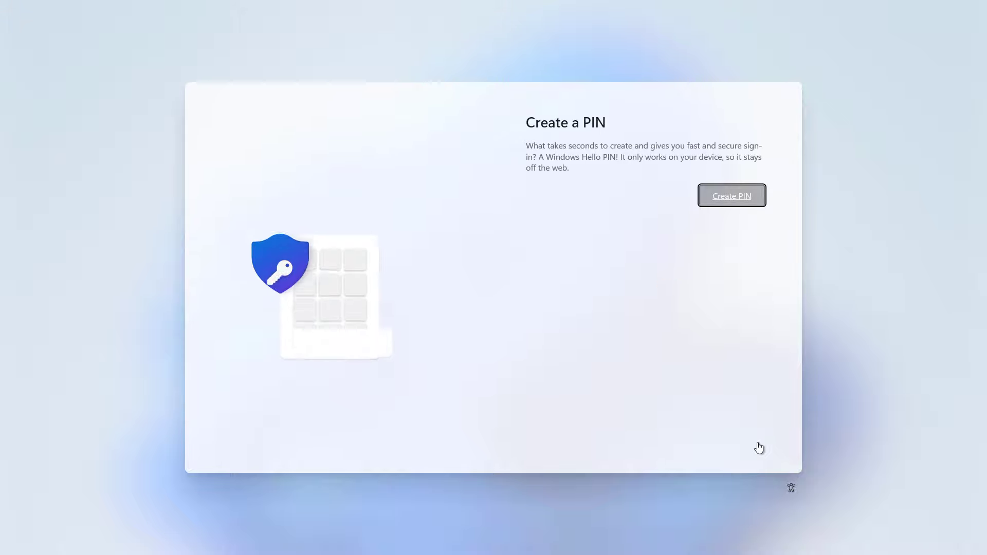
- Create a six-digit Windows Hello PIN, enter it again to confirm, and save it
click(737, 200)
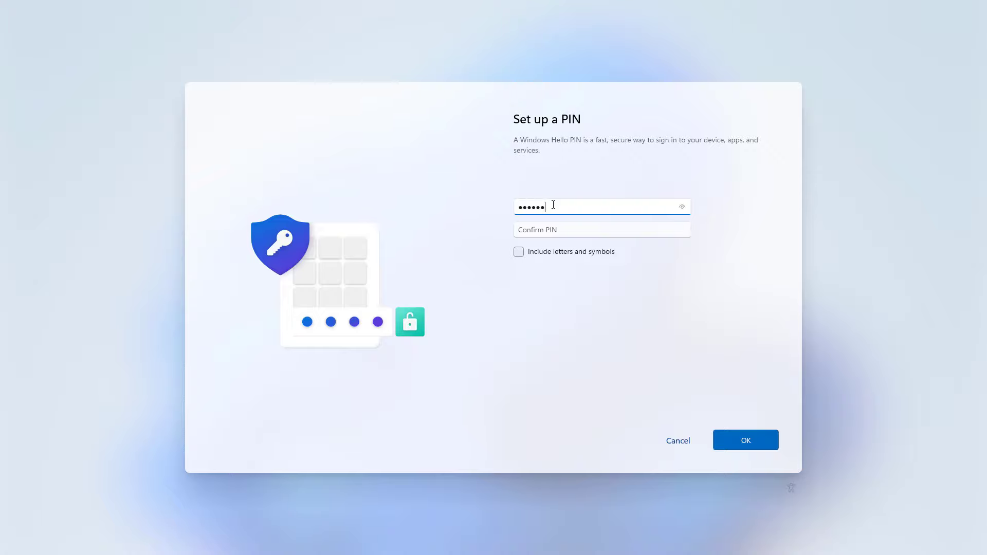
click(549, 222)
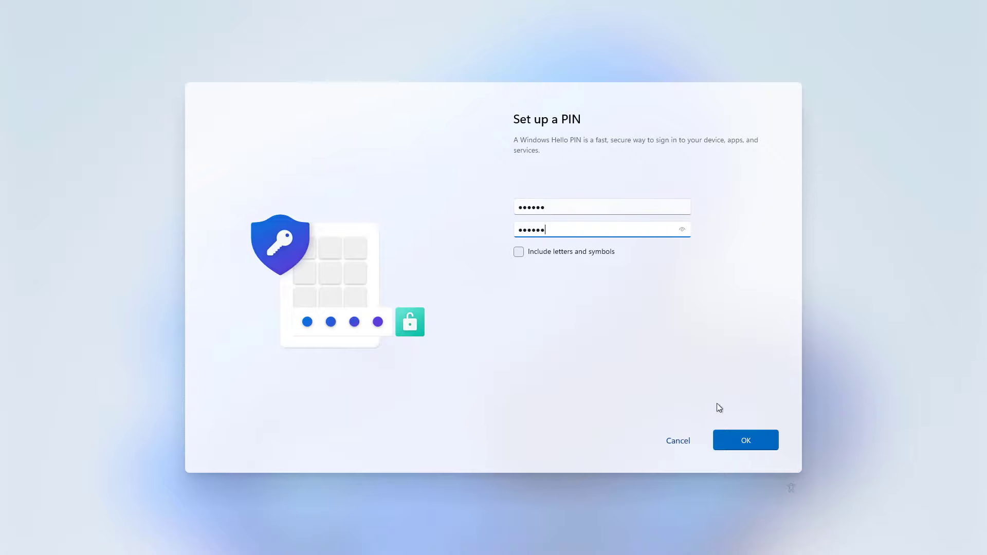
click(741, 443)
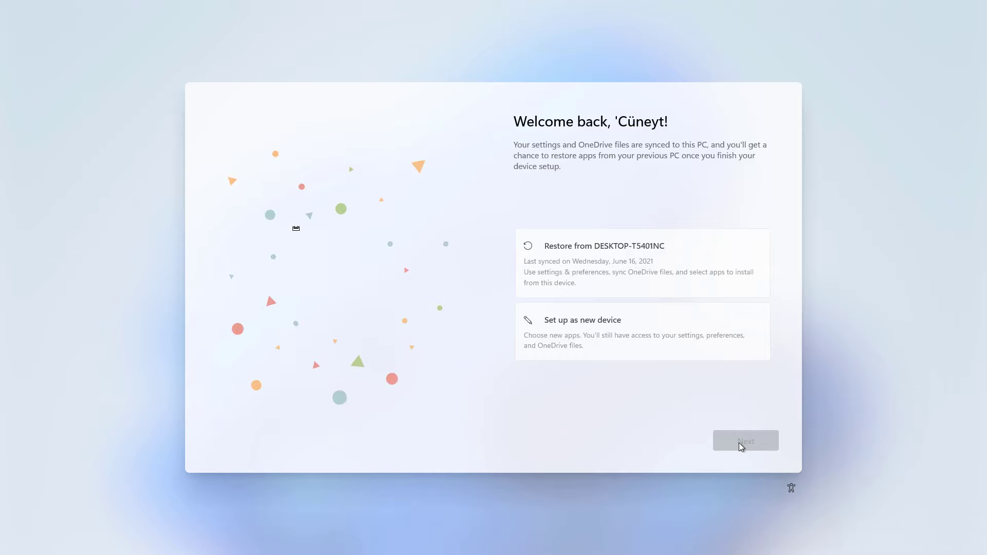
- Set up as a new device and accept the default privacy settings
click(584, 332)
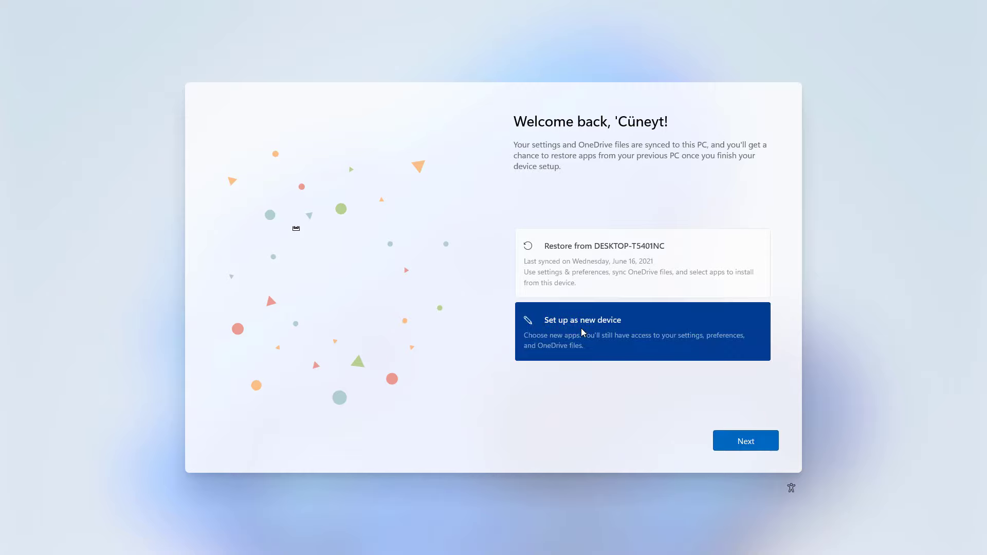
click(758, 449)
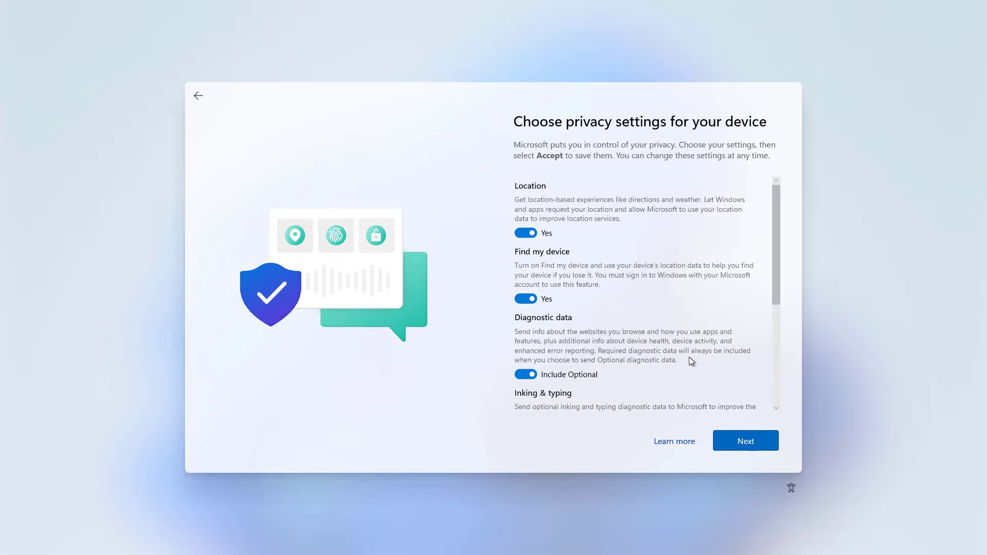
scroll(690, 361, down, 5)
scroll(678, 370, up, 5)
click(745, 442)
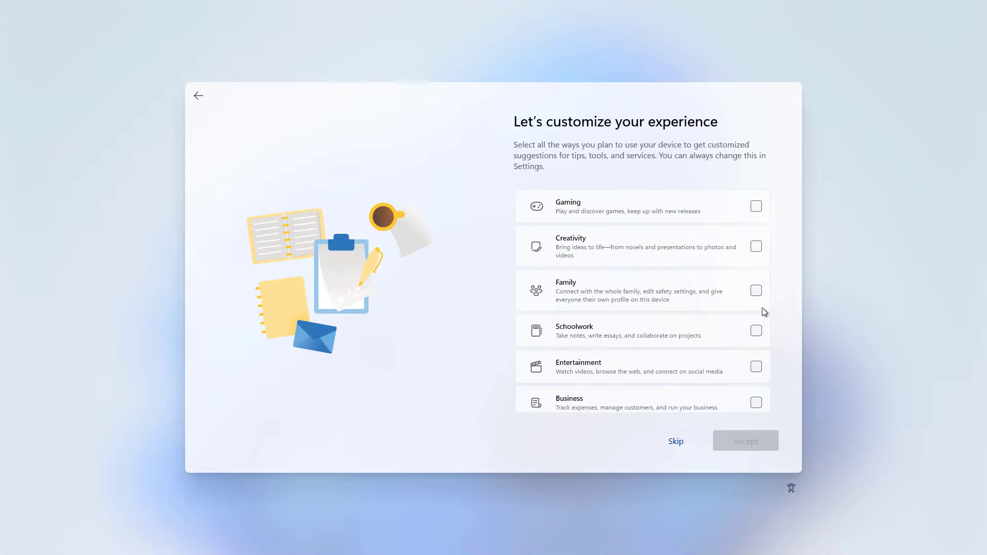
- Select all usage categories including Gaming, Schoolwork and Entertainment, and store files only on this device
click(759, 214)
click(757, 334)
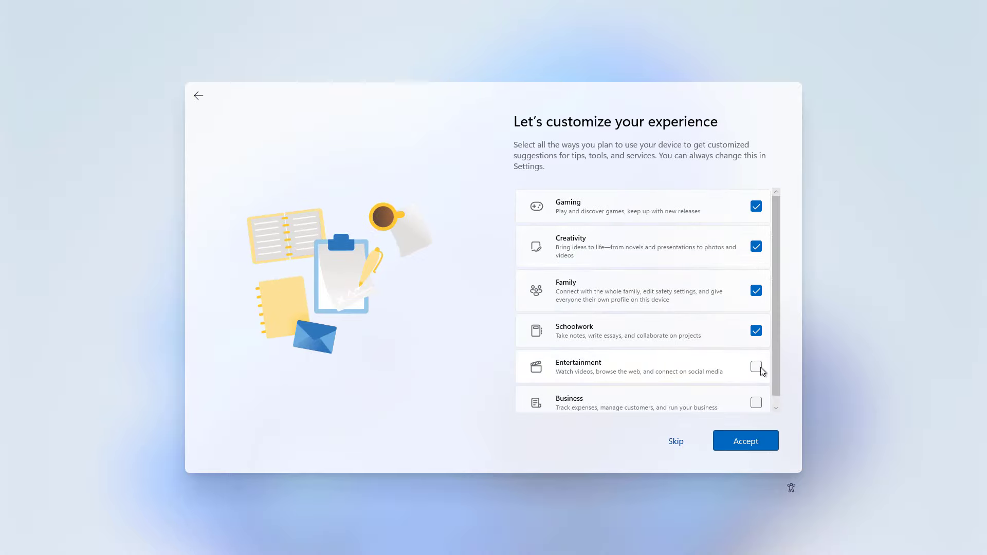
click(757, 368)
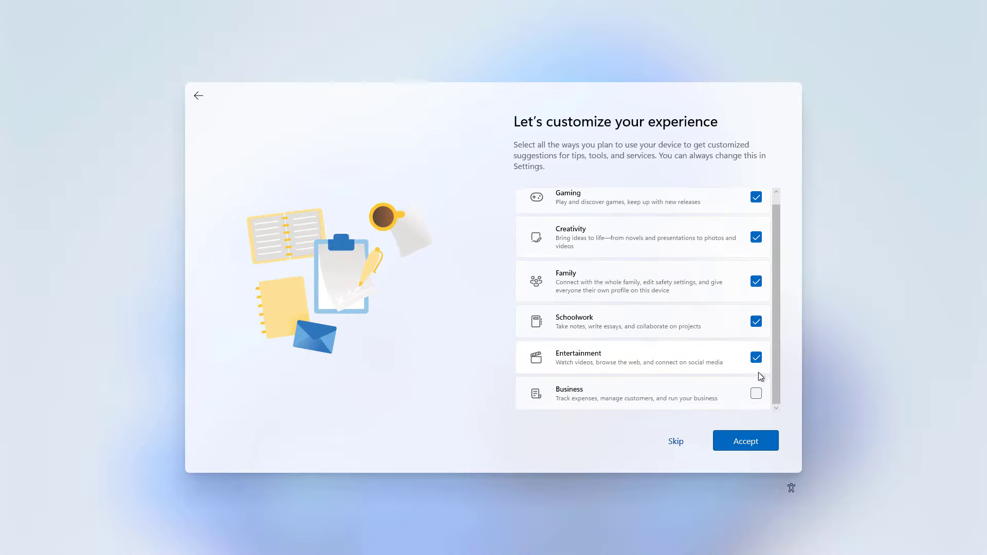
click(760, 445)
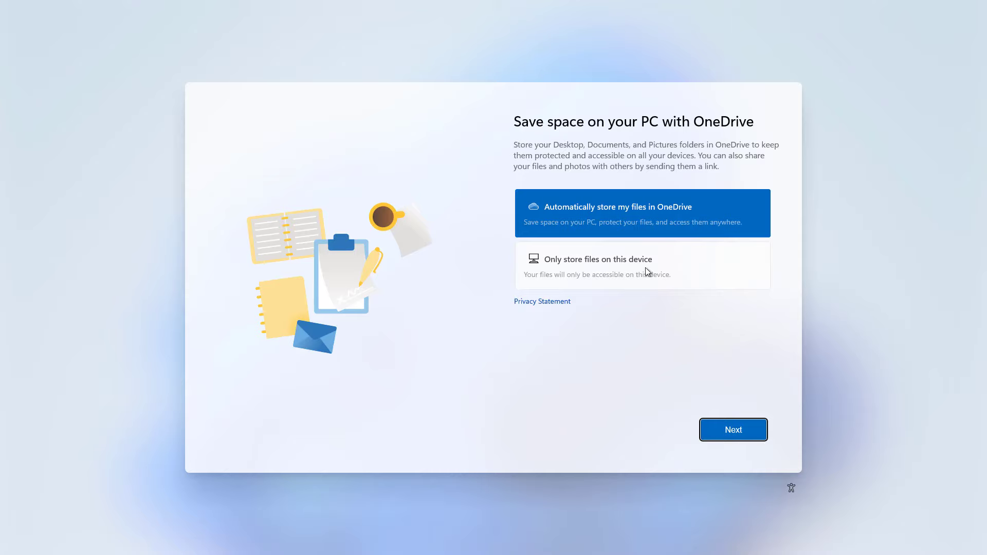
click(654, 265)
click(727, 434)
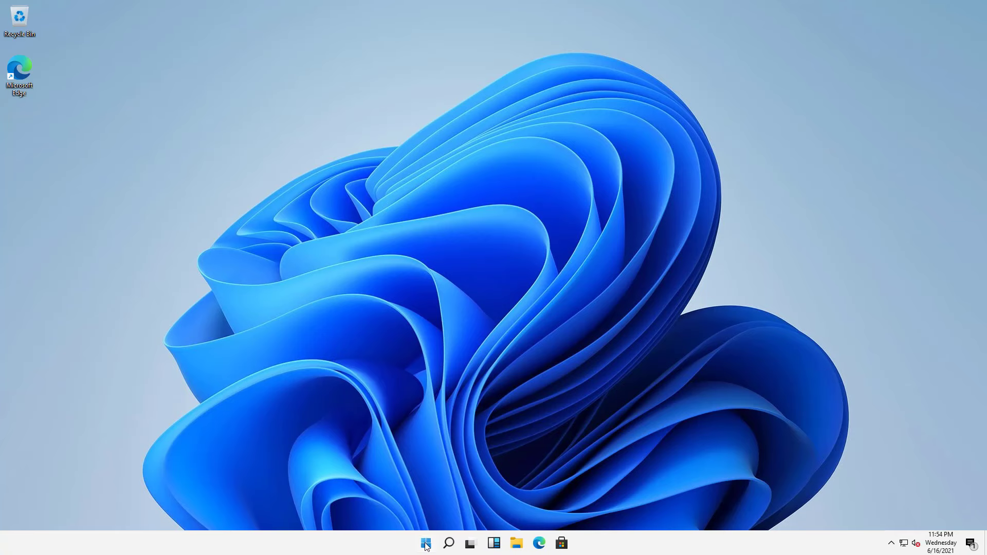
- Try the Start, Search, Task View and Widgets taskbar buttons
click(426, 547)
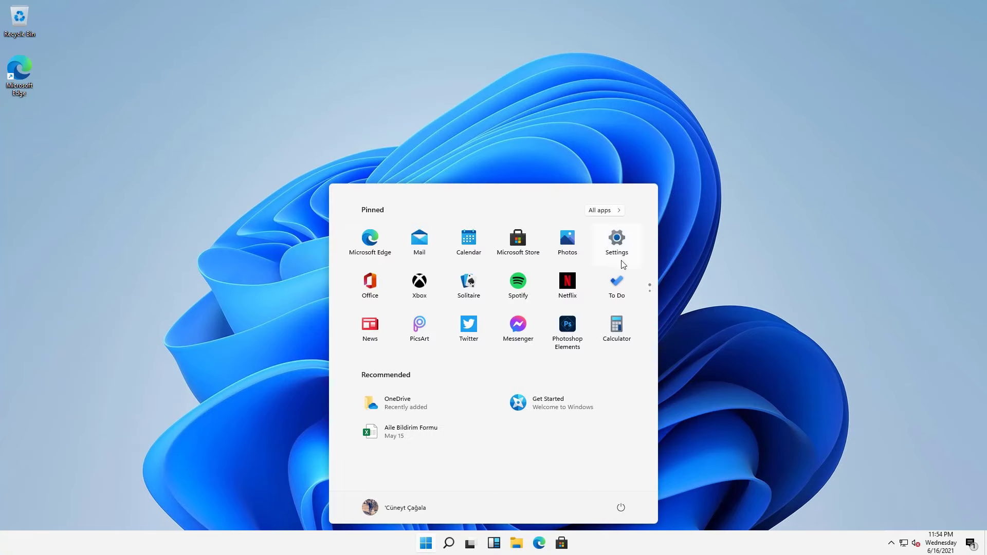
click(450, 545)
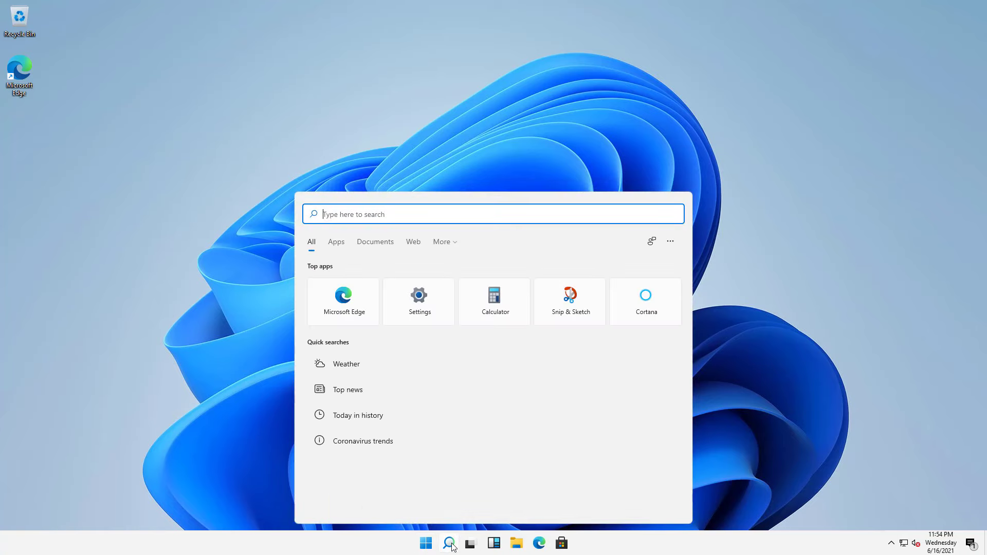
click(468, 545)
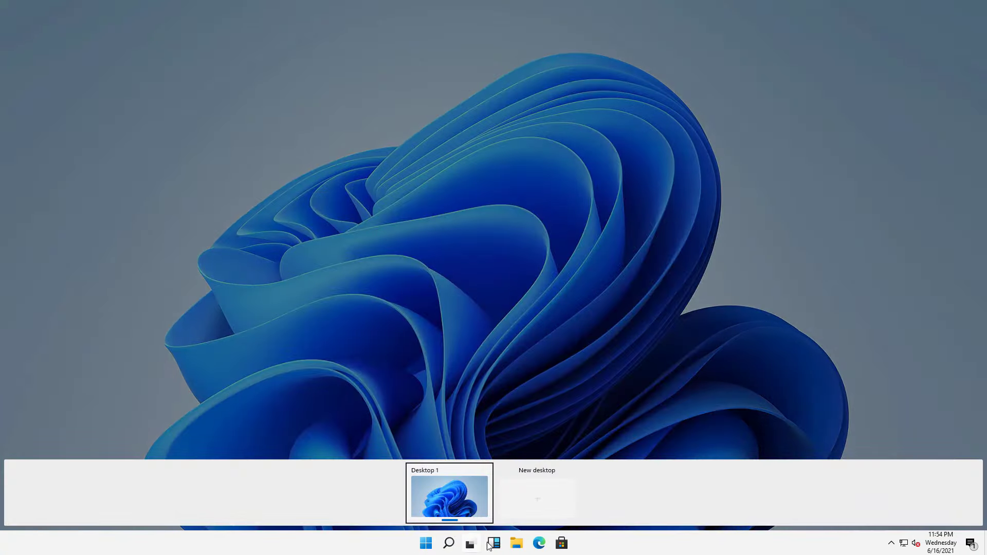
click(492, 547)
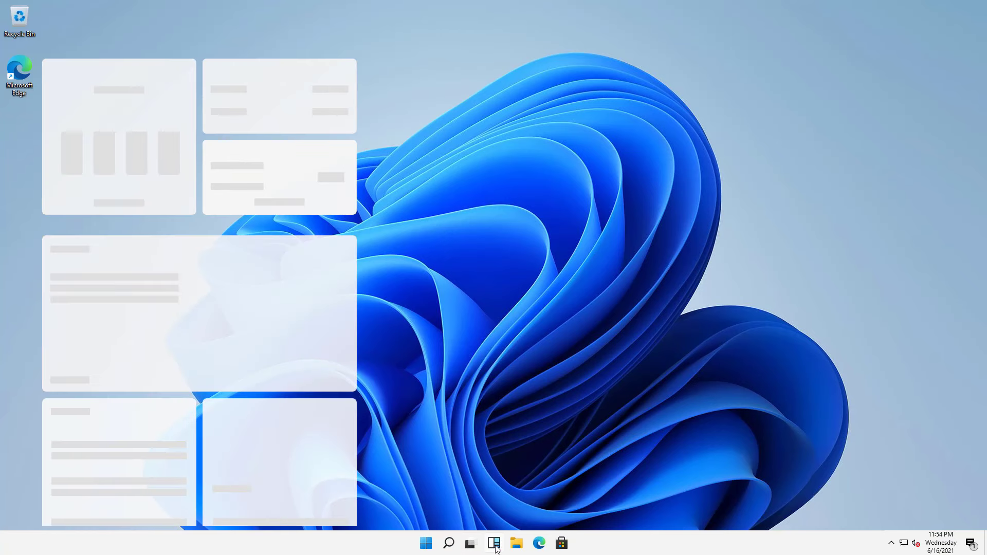
- Open and close File Explorer, Edge and the Microsoft Store in turn
click(516, 544)
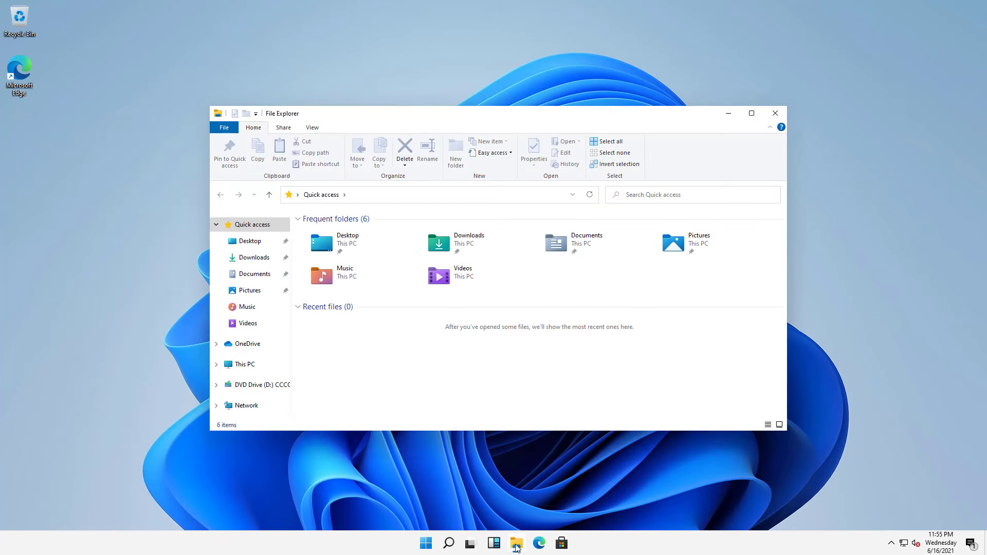
click(245, 364)
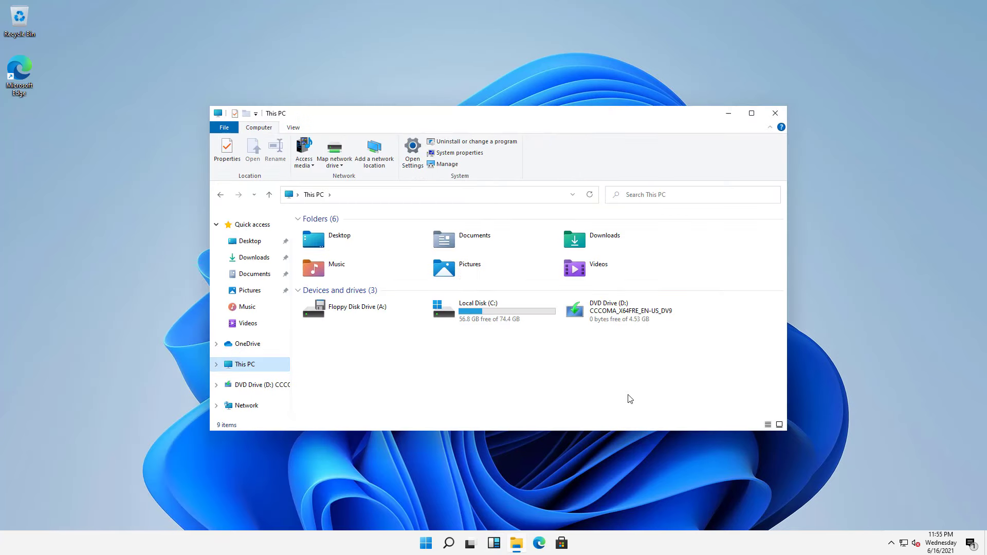
click(764, 118)
click(539, 544)
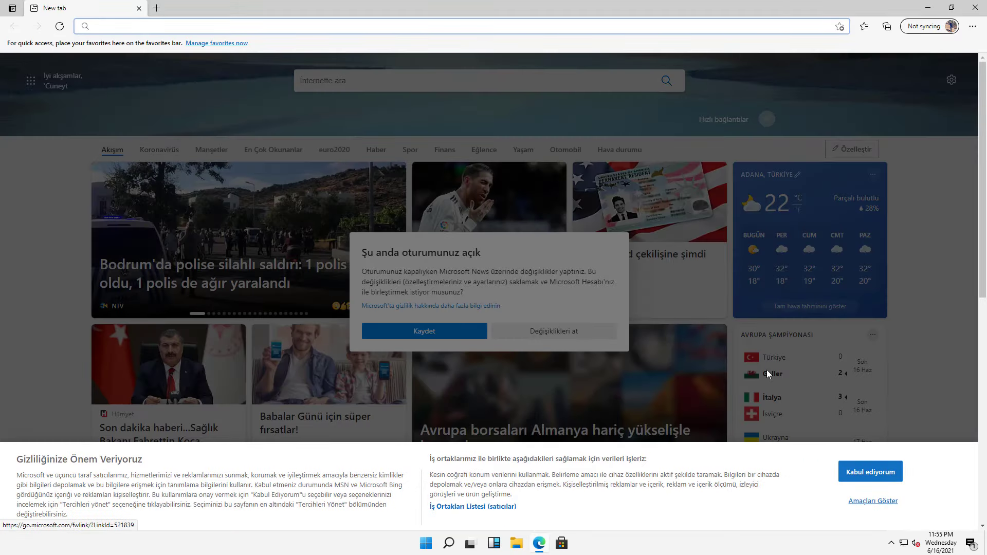
click(975, 8)
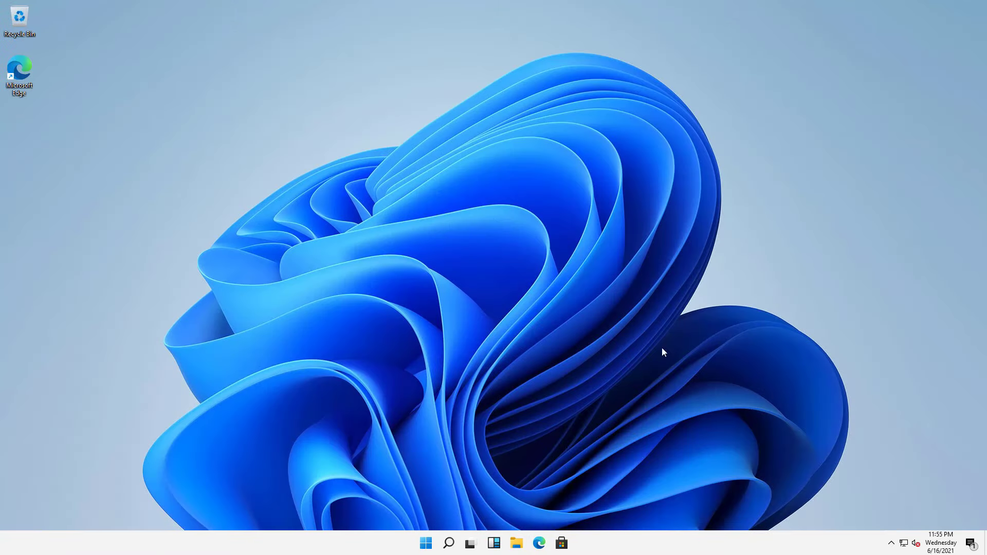
click(559, 548)
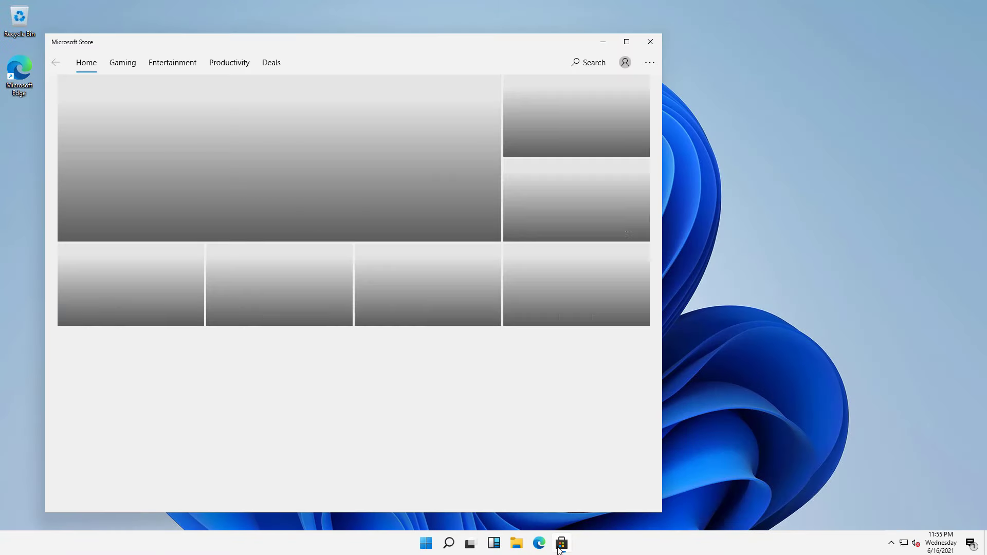
click(650, 42)
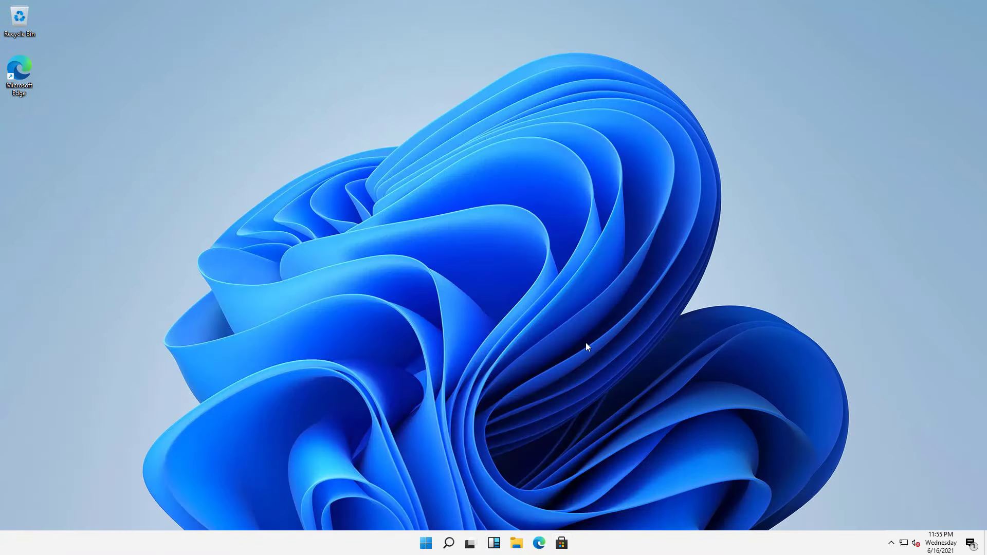
- Add This PC, user folder, Network and Control Panel icons via Desktop icon settings
right_click(238, 128)
click(282, 238)
click(100, 209)
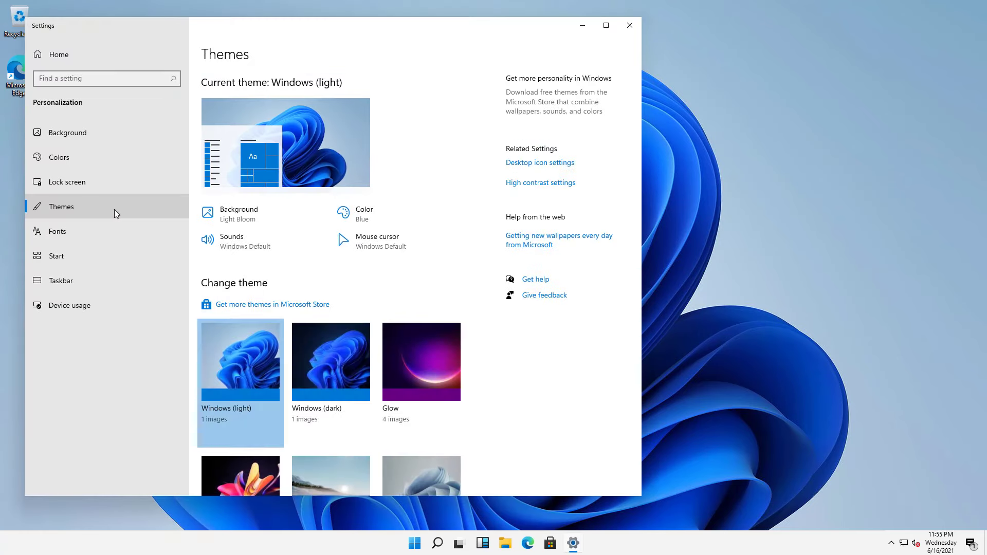
click(529, 163)
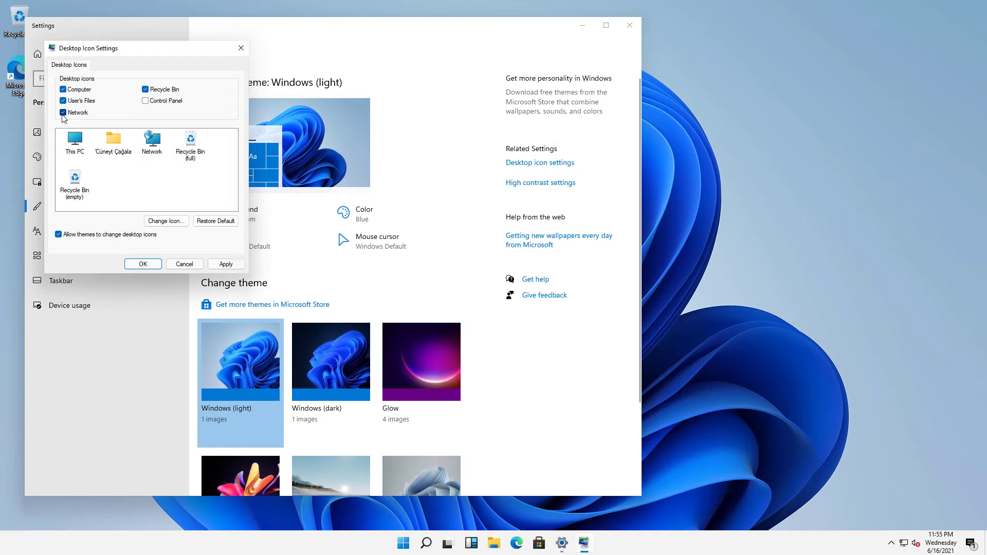
click(225, 264)
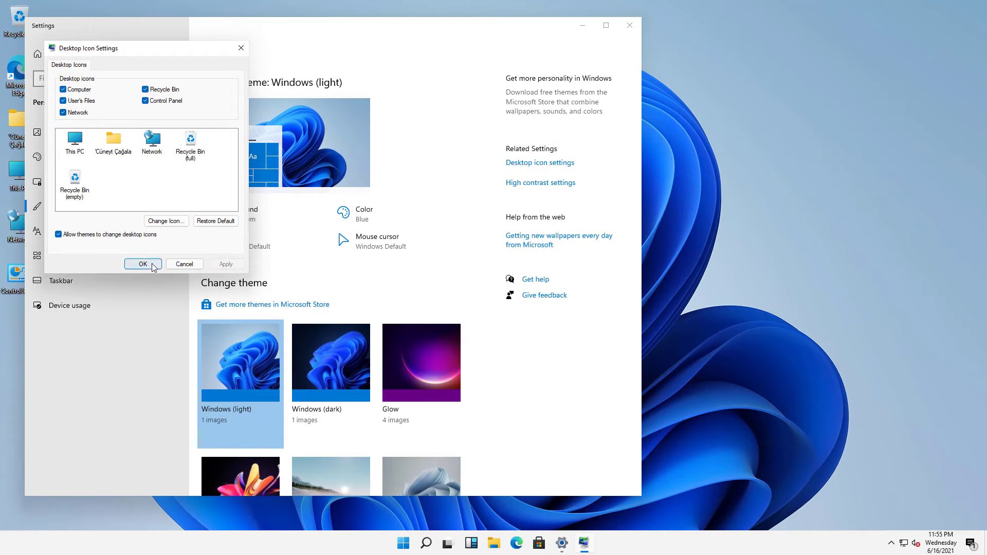
key(Return)
click(629, 26)
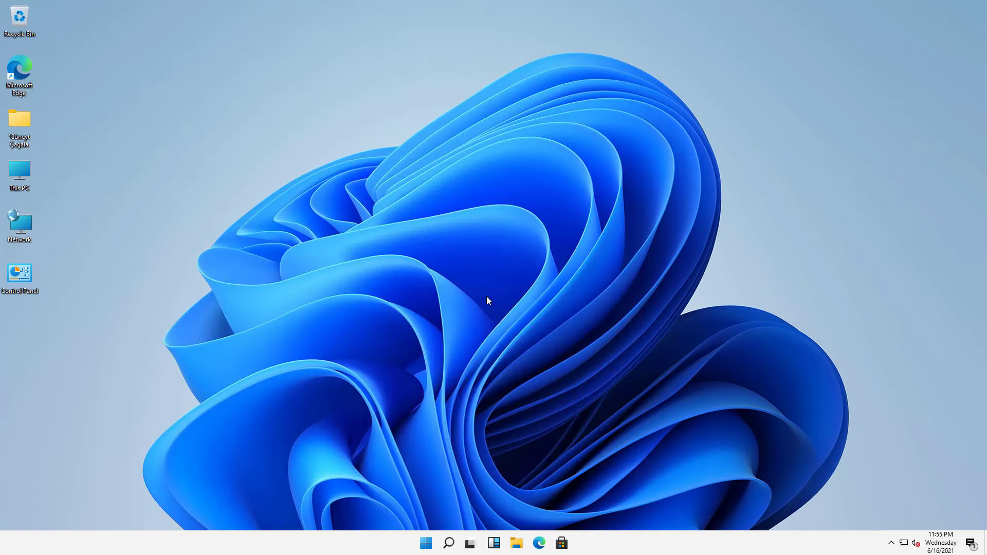
- Sort the desktop icons by name
right_click(204, 83)
mouse_move(214, 99)
click(355, 102)
right_click(259, 93)
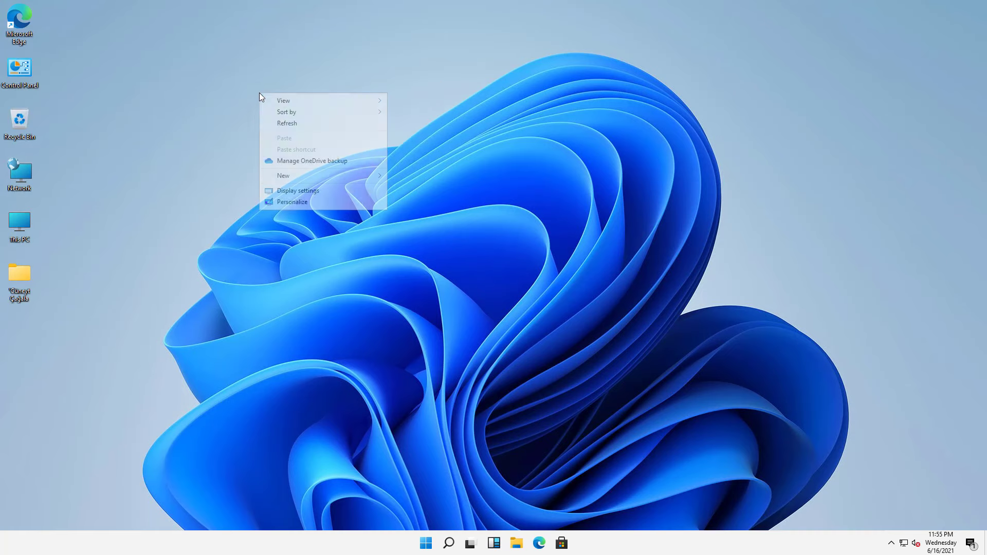
mouse_move(317, 110)
click(411, 113)
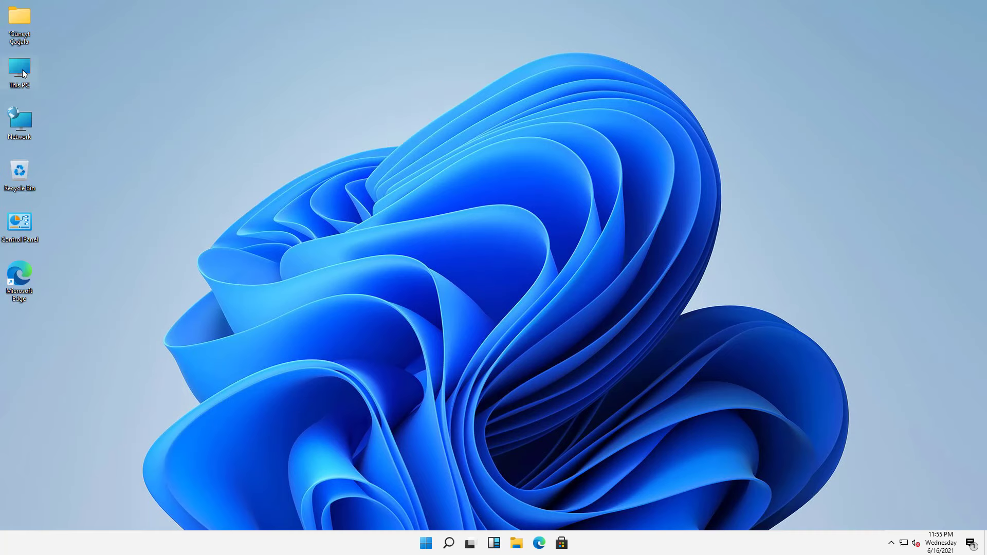
- Open the user folder down to Saved Pictures, then This PC and Network, closing each
double_click(26, 35)
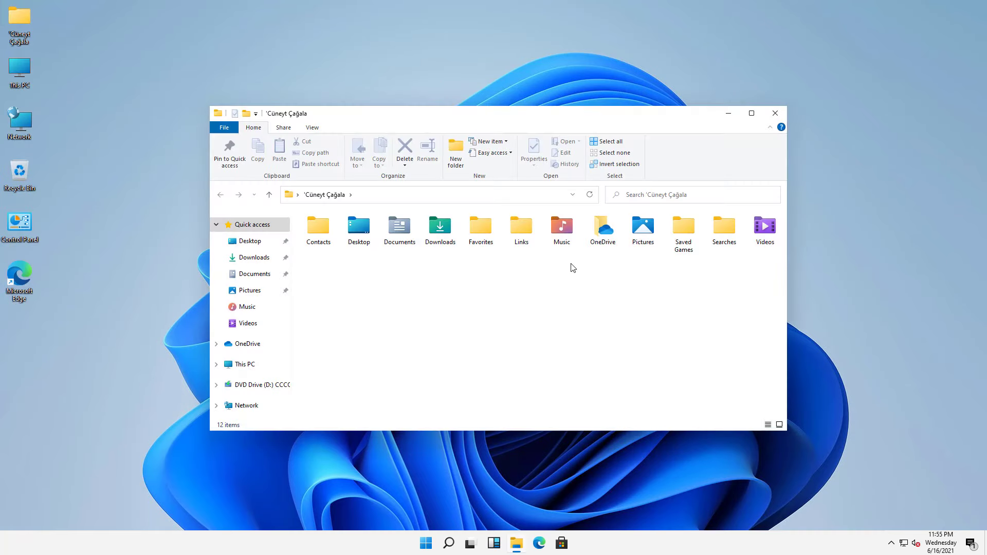
double_click(643, 227)
double_click(382, 242)
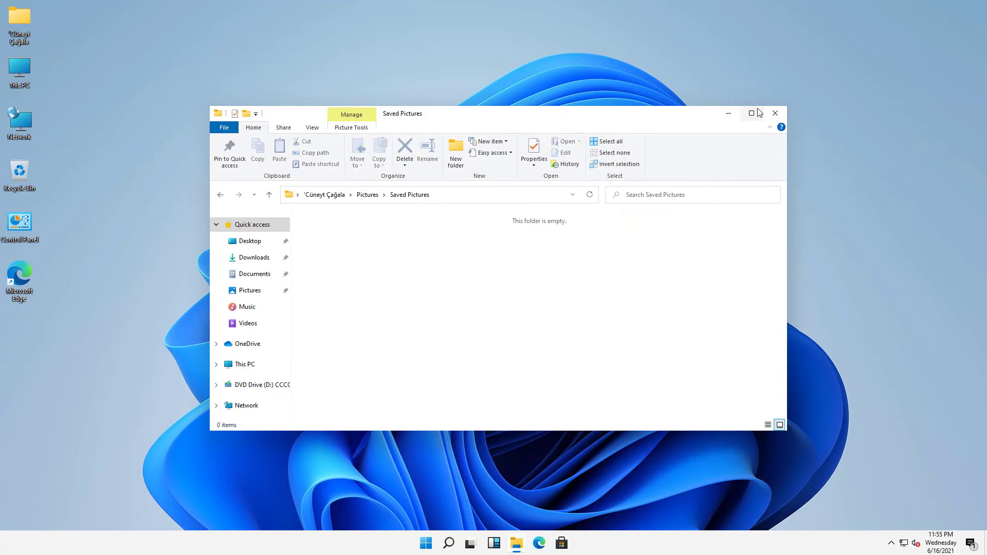
click(775, 113)
double_click(29, 75)
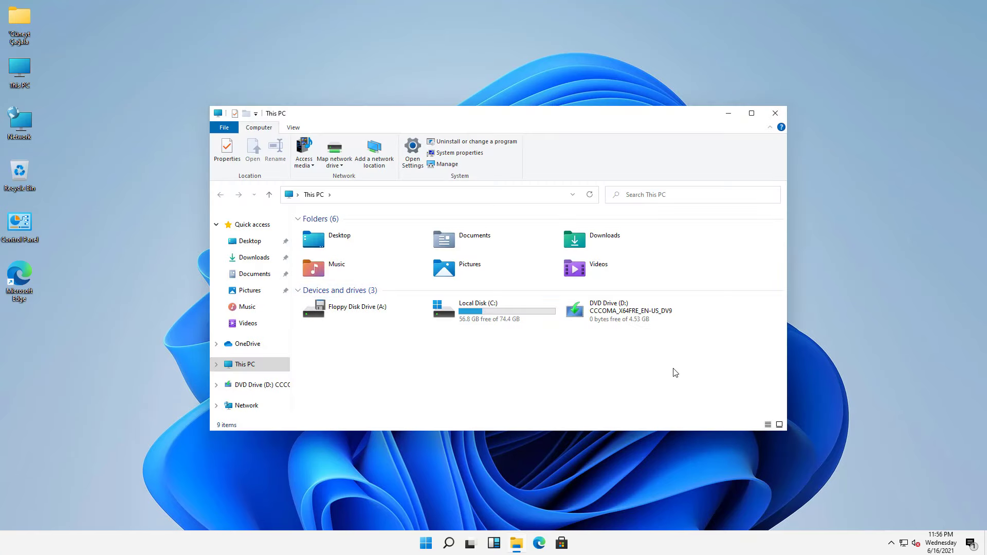
click(775, 113)
double_click(21, 122)
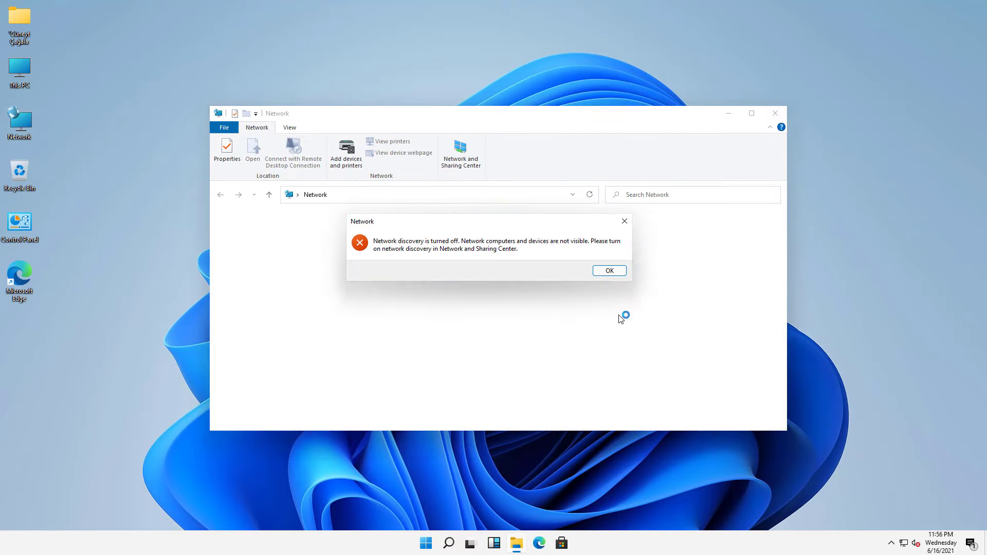
click(609, 269)
- Close Network, then browse Control Panel's System and Security, Network and Programs categories and close it
click(775, 114)
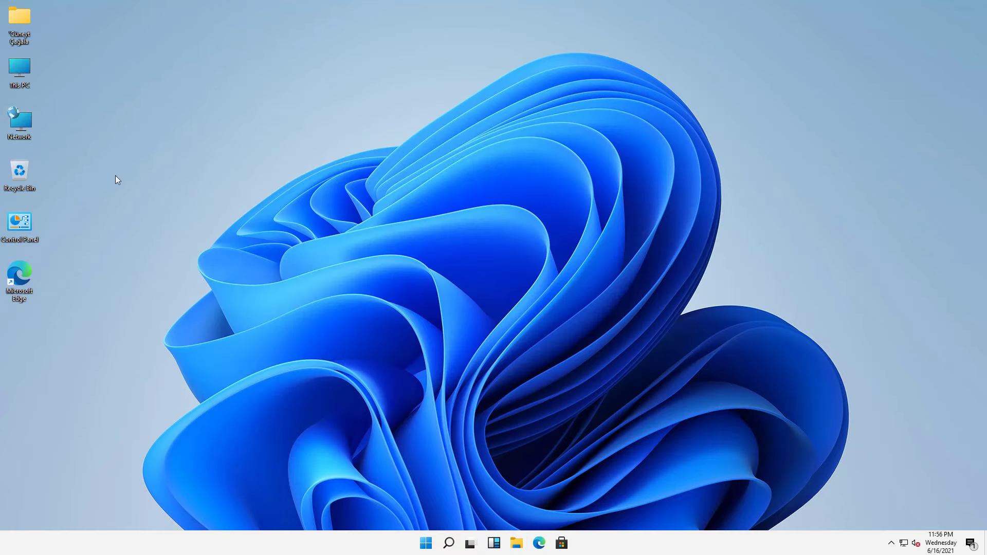
double_click(21, 222)
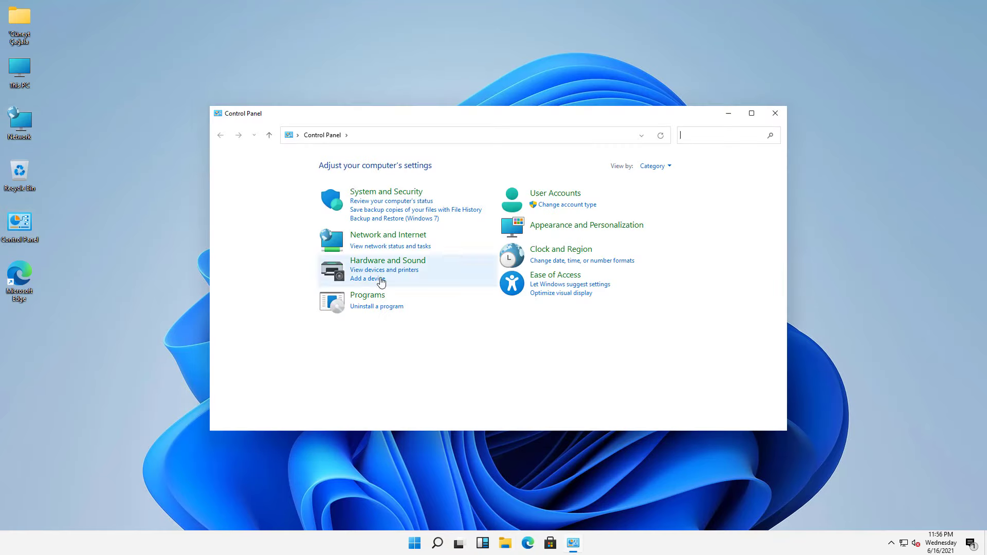
click(382, 195)
click(220, 135)
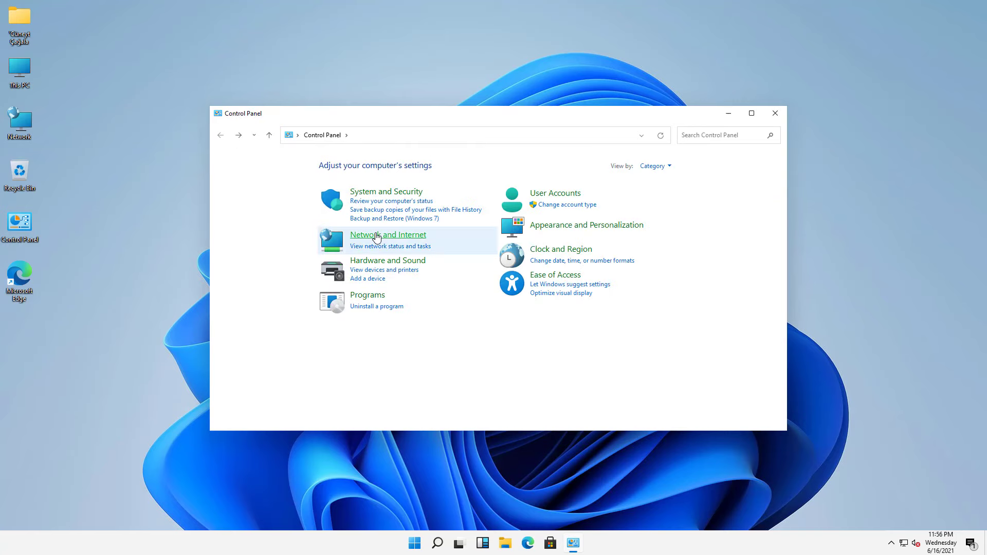
click(359, 235)
click(219, 136)
click(341, 286)
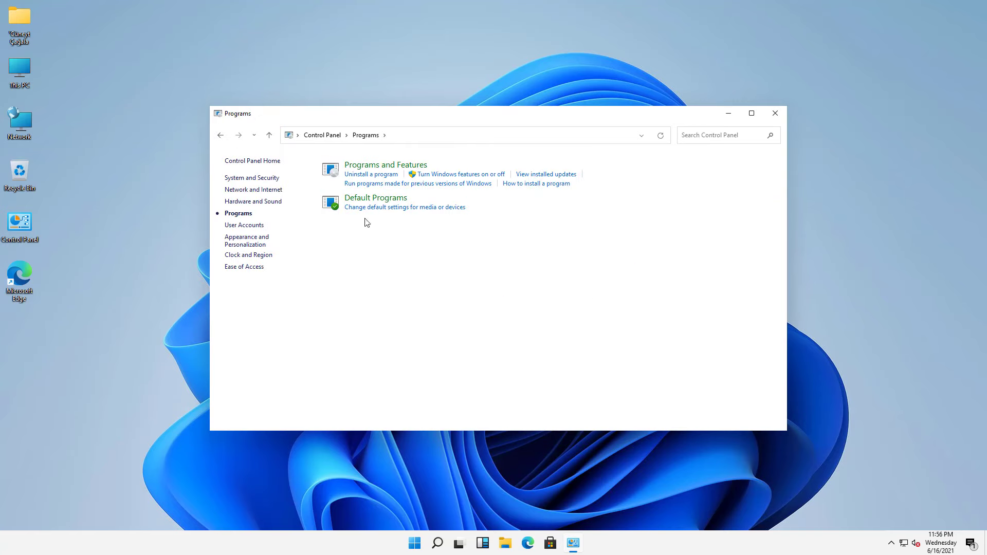
click(370, 175)
click(776, 113)
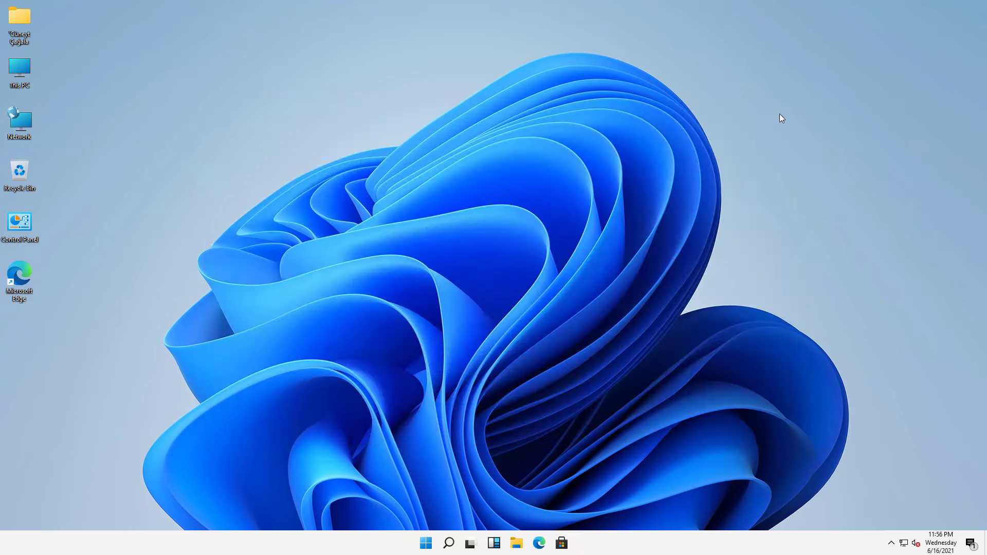
- Open Display settings from the desktop, visit the Settings home page, and close Settings
right_click(322, 116)
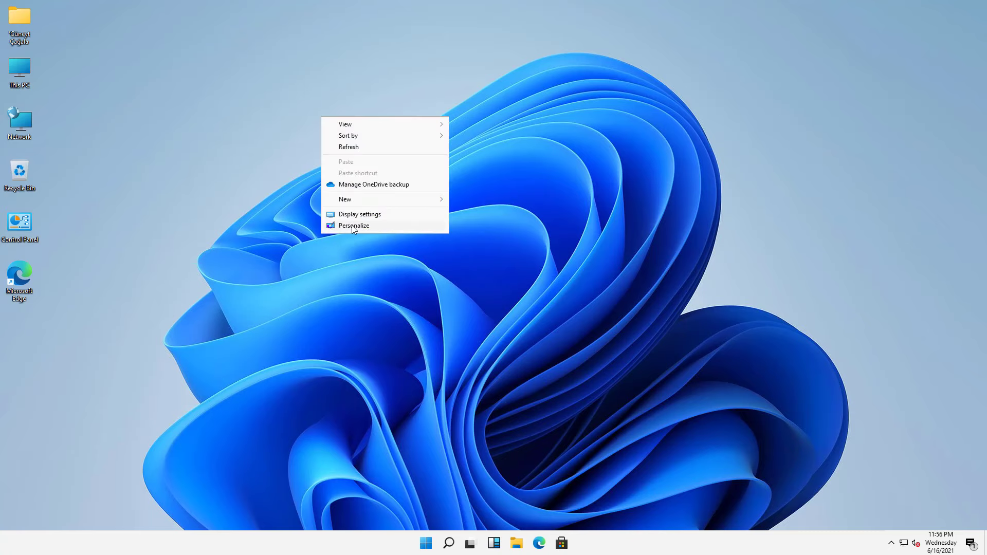
click(351, 215)
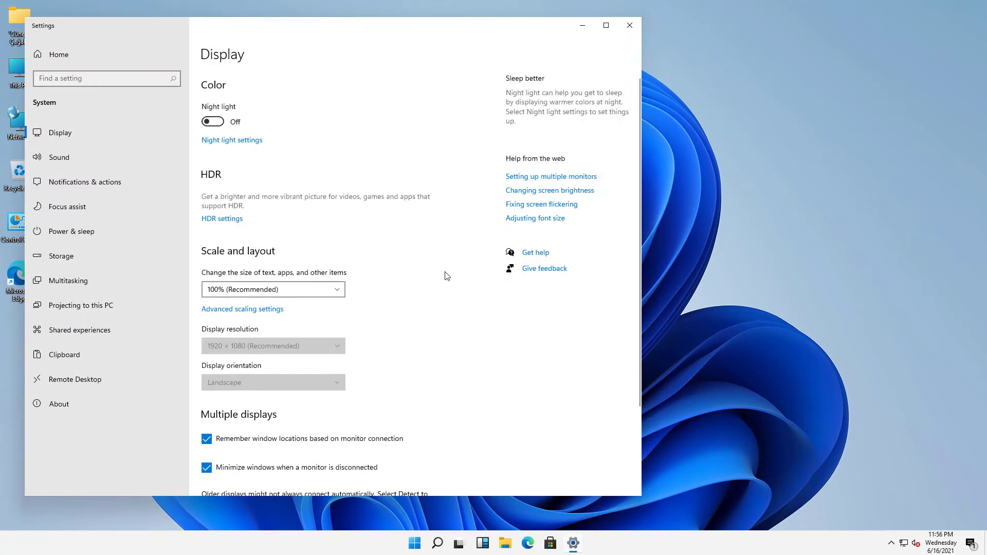
scroll(445, 279, down, 3)
click(59, 54)
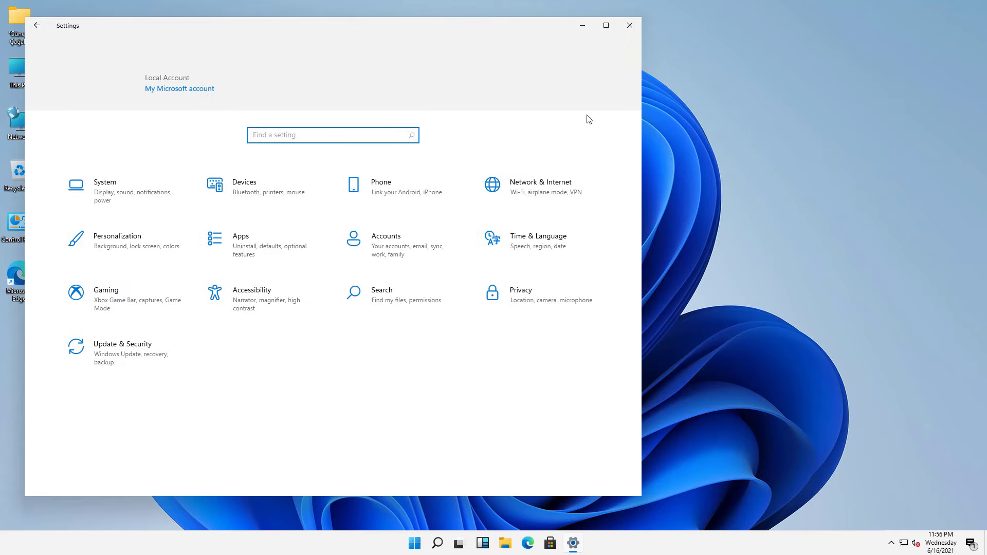
click(626, 28)
- Set the purple glow wallpaper in Personalization, briefly trying the lake picture, then close Settings
right_click(323, 166)
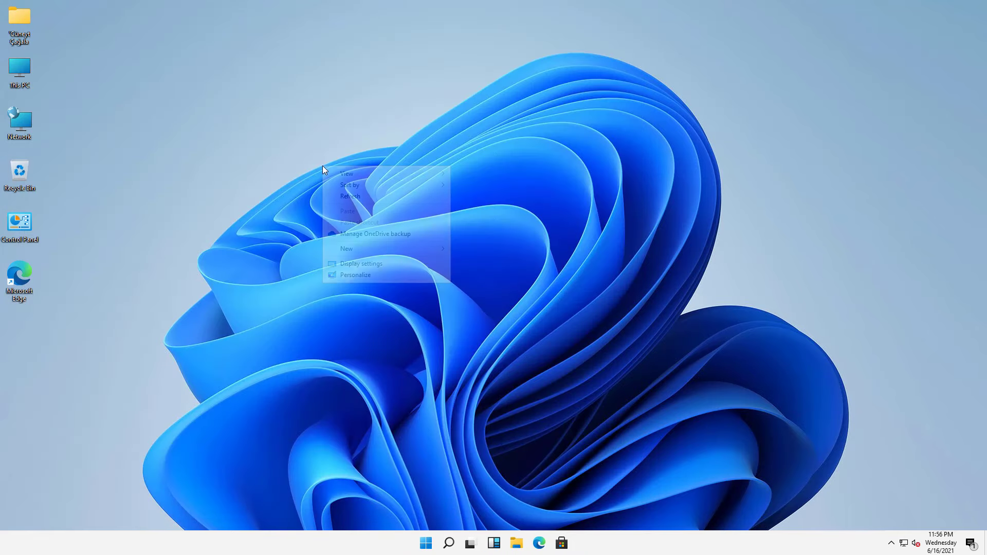
click(353, 275)
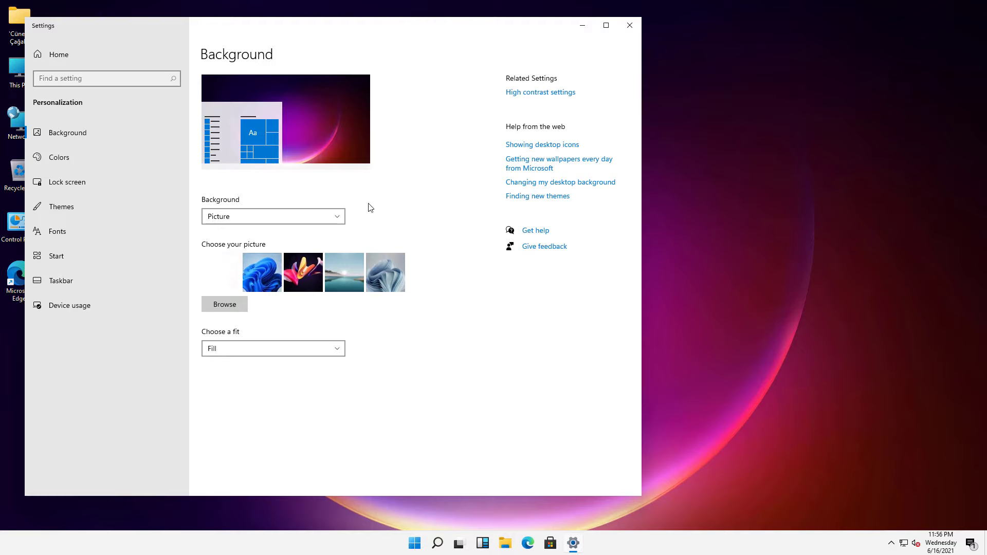
click(582, 25)
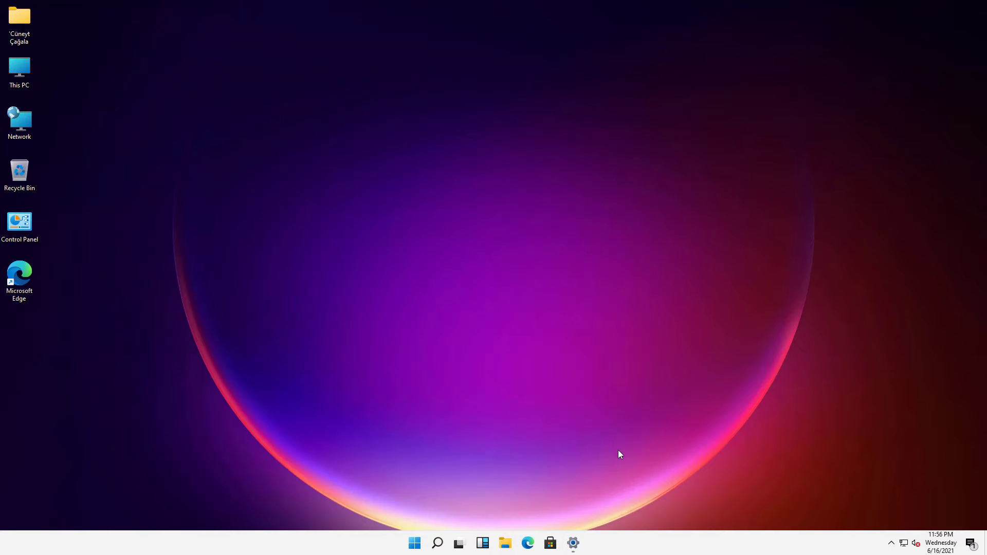
click(573, 543)
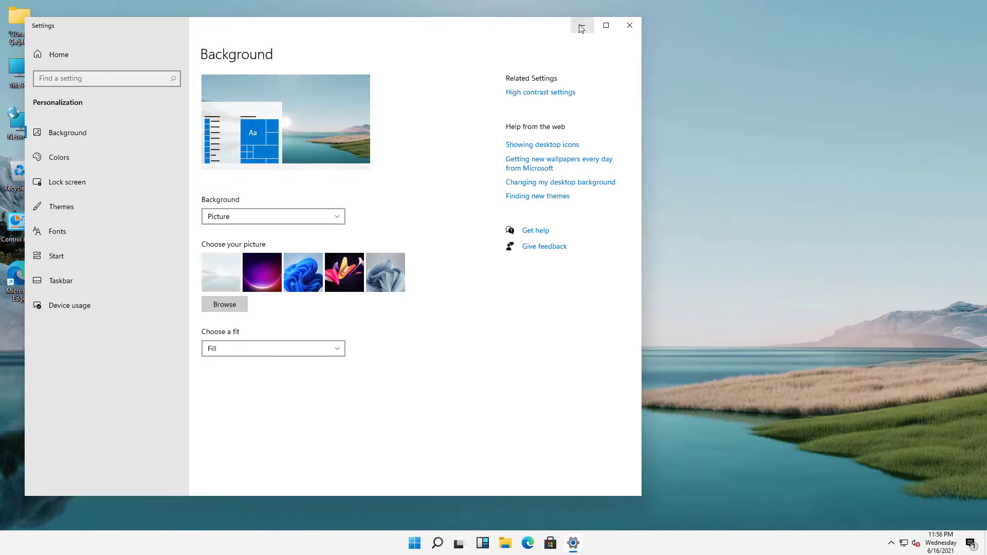
click(581, 27)
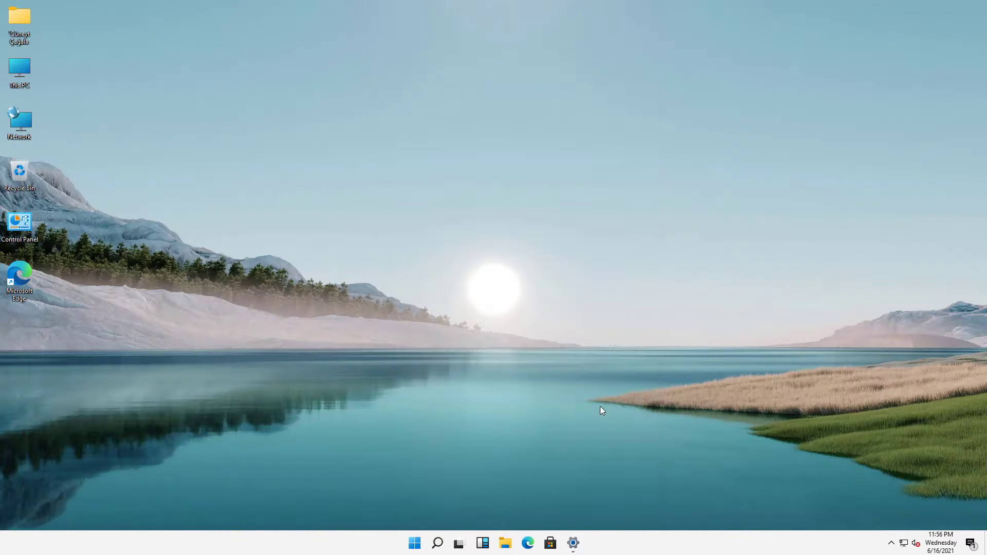
click(573, 543)
click(261, 264)
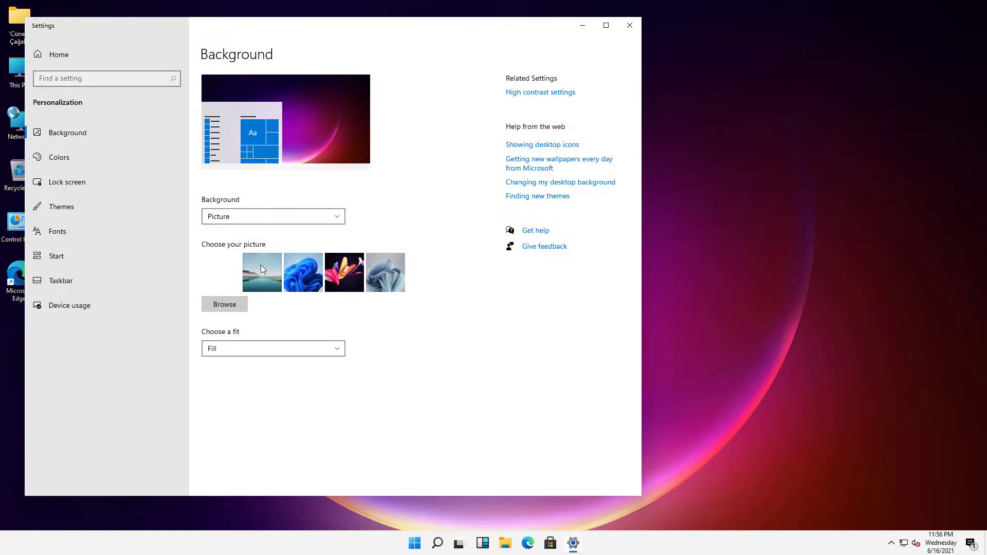
click(629, 25)
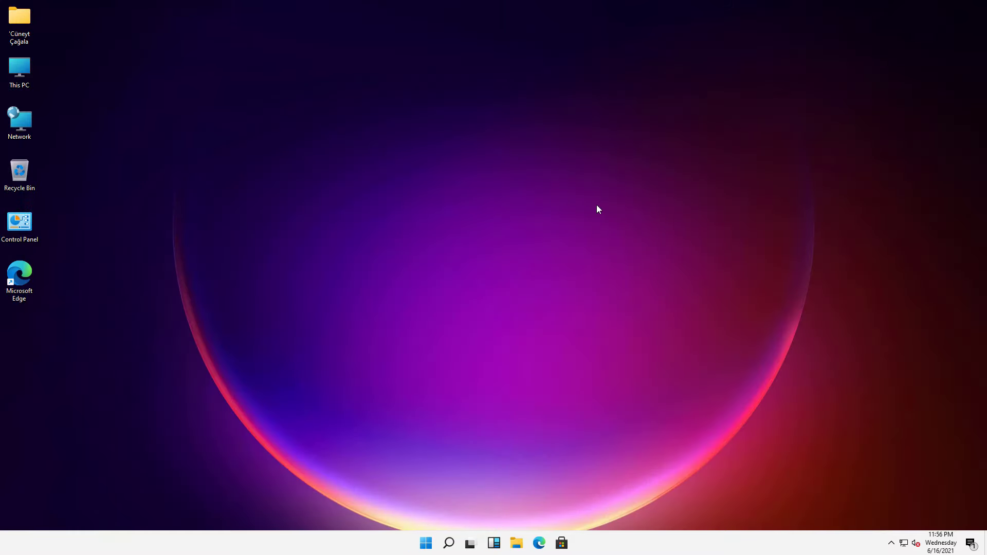
- Explore the Win+X power-user menu, its Settings entry and the Start menu
right_click(430, 549)
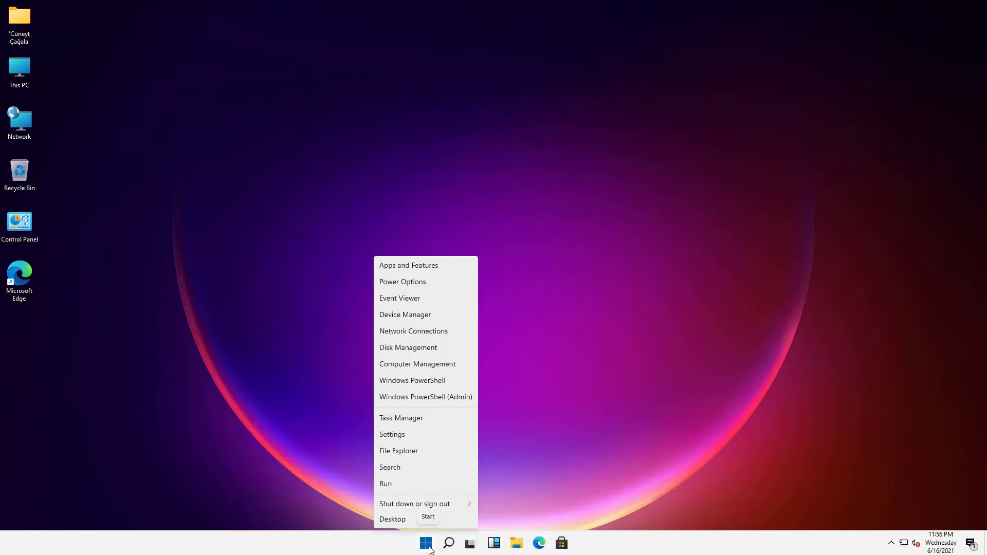
click(397, 434)
click(629, 25)
click(426, 544)
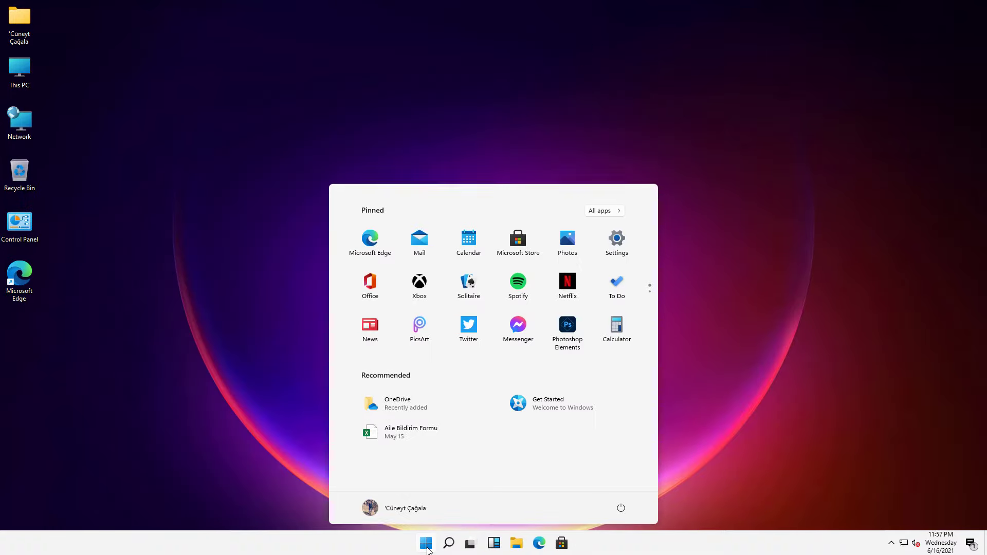
click(427, 549)
right_click(427, 549)
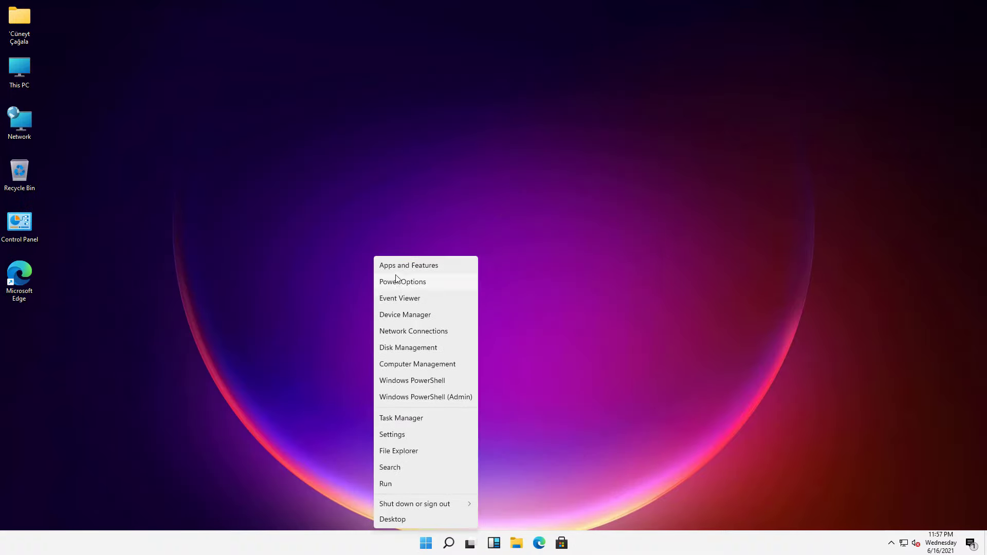
mouse_move(406, 505)
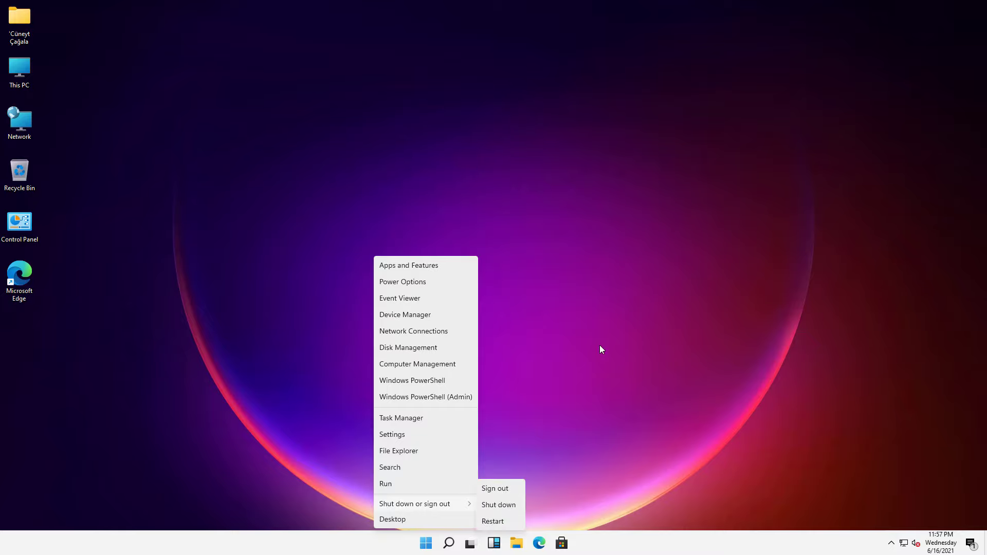
click(417, 520)
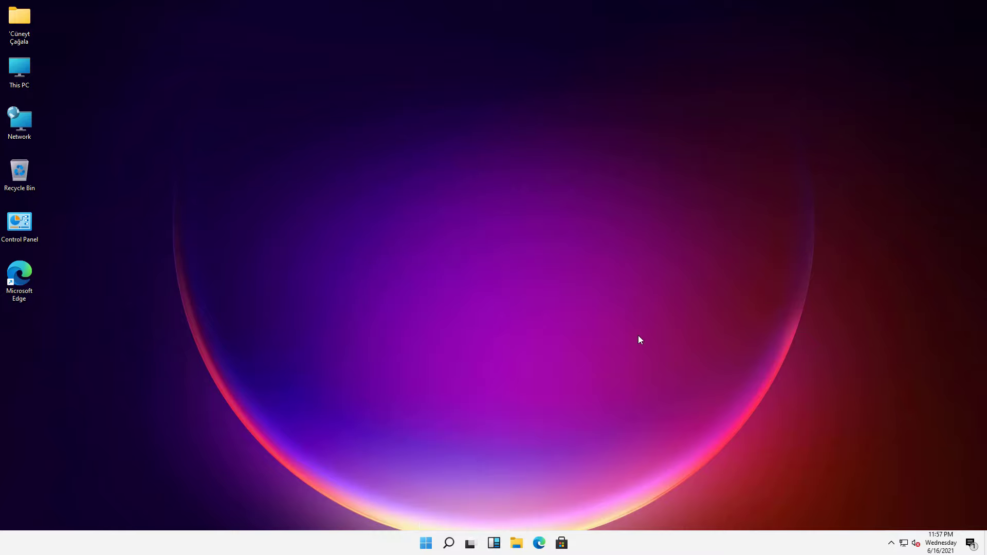
- Check the calendar flyout and full quick settings panel, then bring up the taskbar's options
click(941, 544)
click(941, 544)
click(941, 544)
click(970, 545)
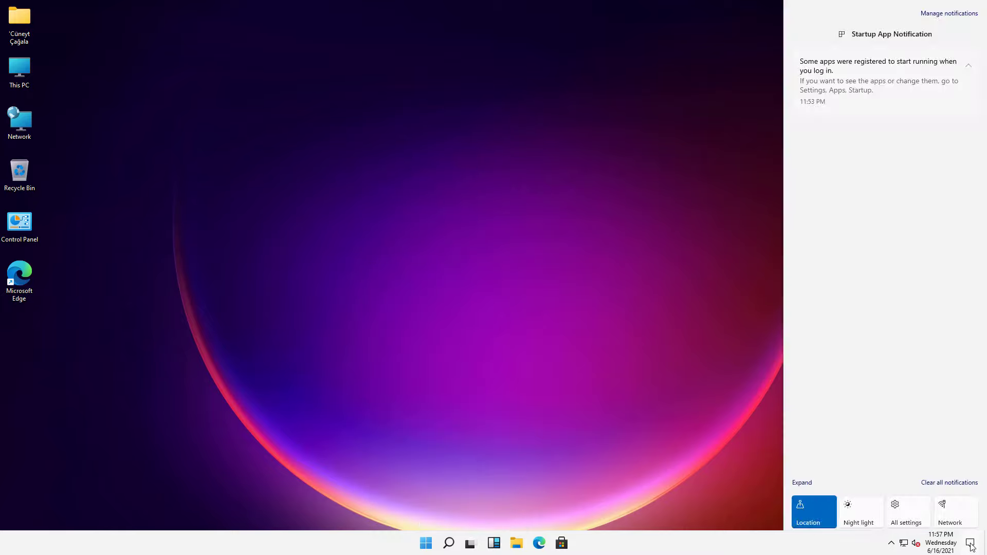
click(802, 482)
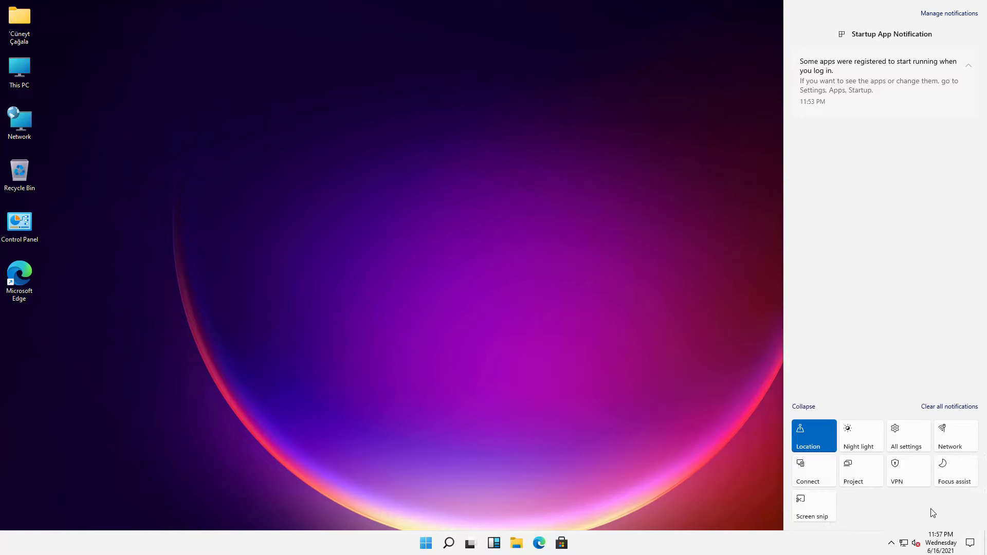
click(475, 281)
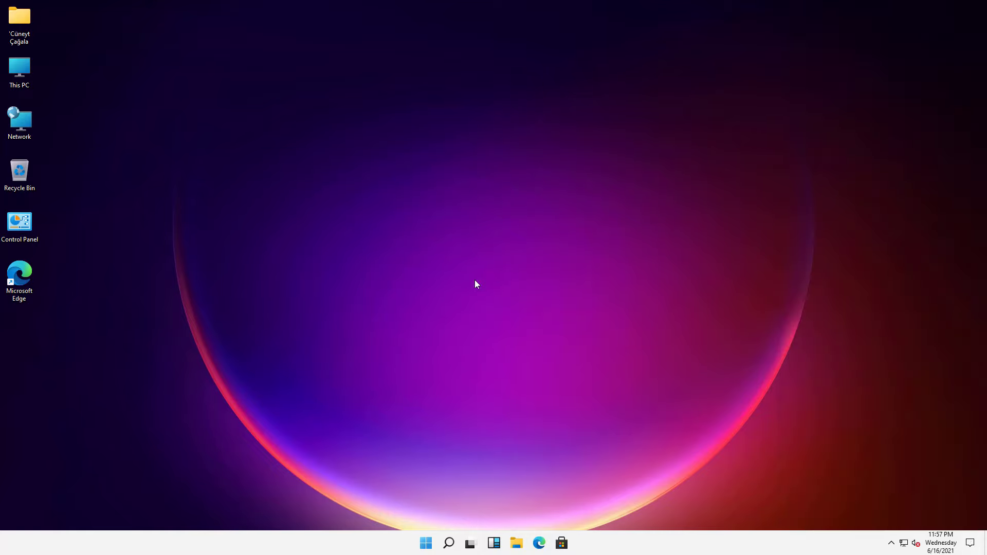
right_click(290, 545)
- Open Taskbar settings and switch off the Widgets and Desktop buttons
click(321, 541)
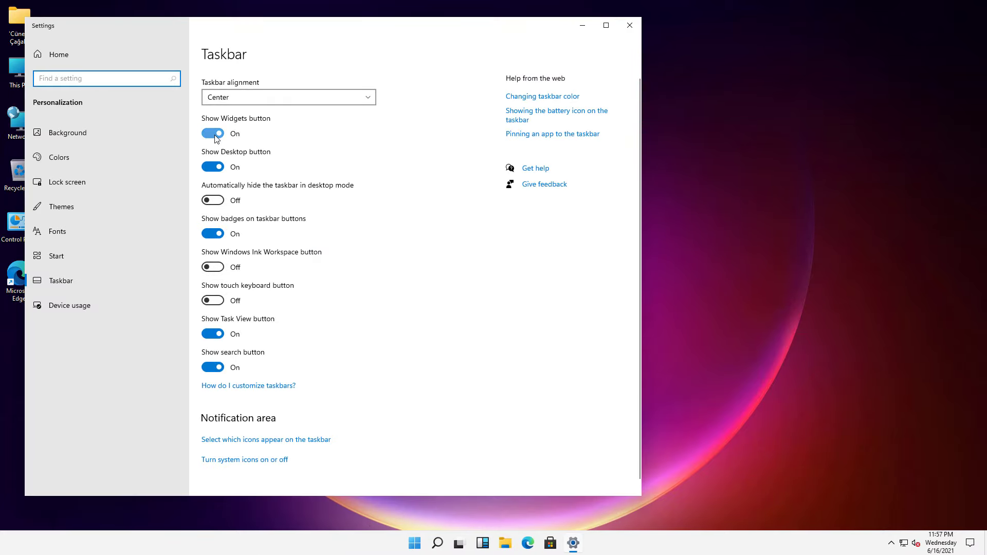
click(213, 134)
click(215, 136)
click(215, 135)
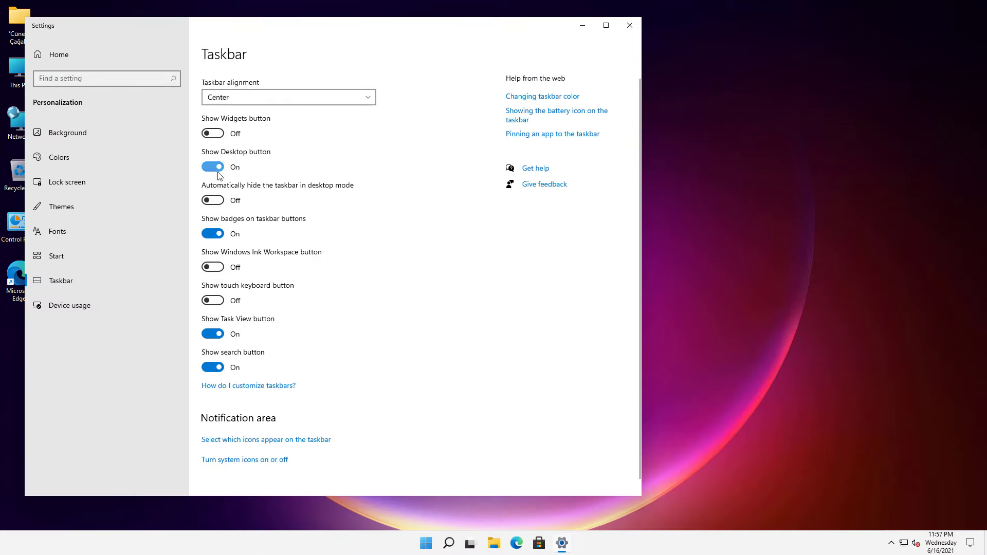
click(213, 167)
click(213, 167)
click(213, 167)
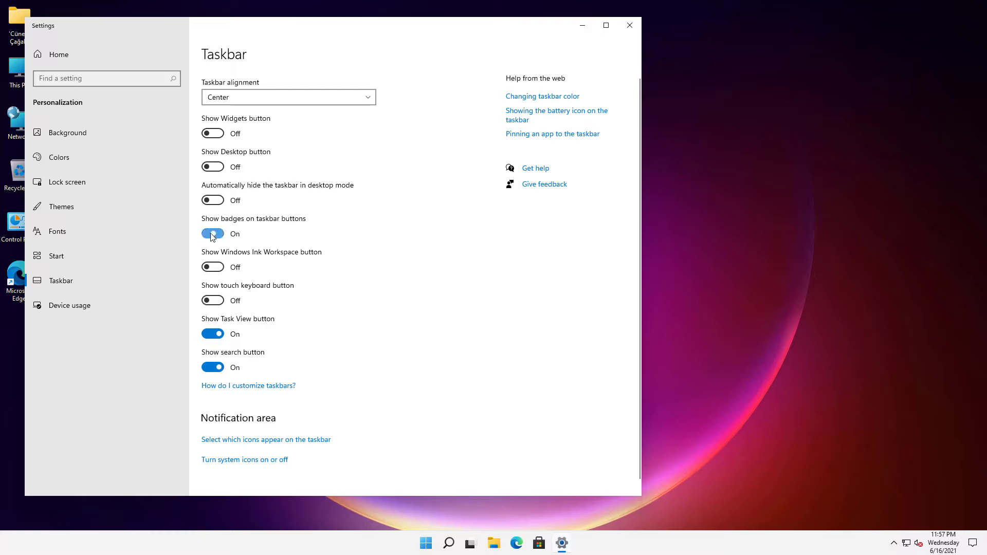
- Turn off taskbar badges and Task View, leaving the search button on
click(213, 234)
click(210, 335)
click(209, 335)
click(210, 335)
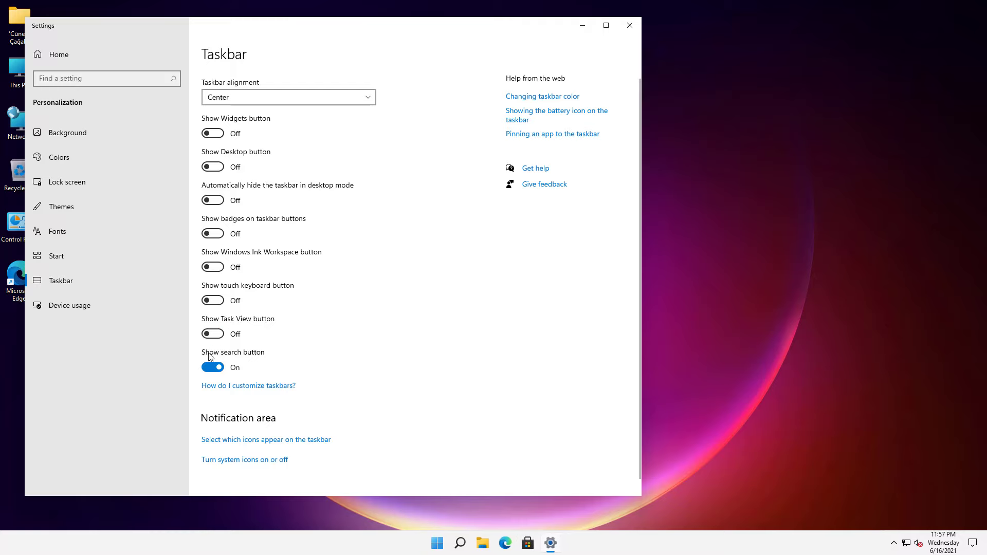
click(212, 368)
click(211, 368)
- Close Settings, then open Control Panel by searching 'control' and close it again
click(630, 25)
click(471, 543)
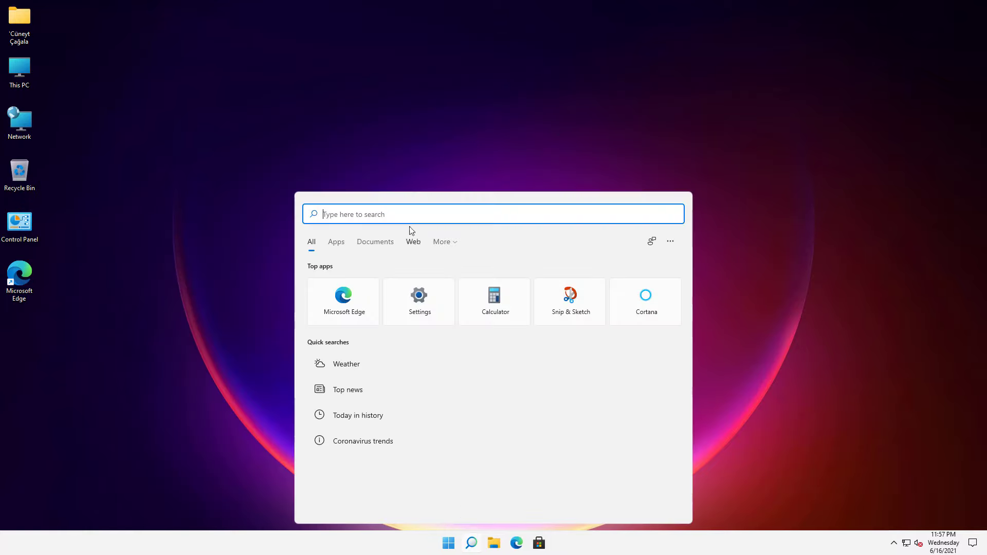
text(control)
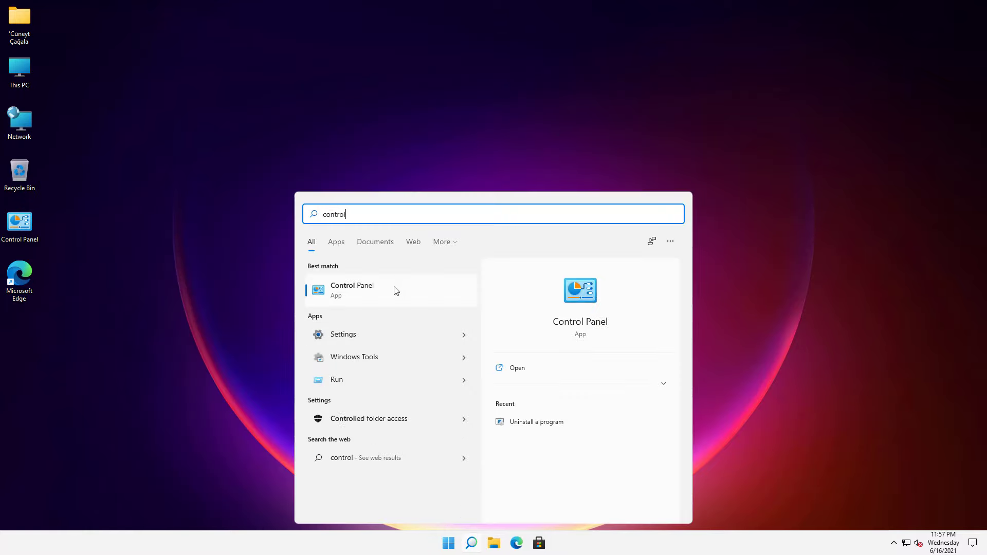
click(396, 290)
click(775, 114)
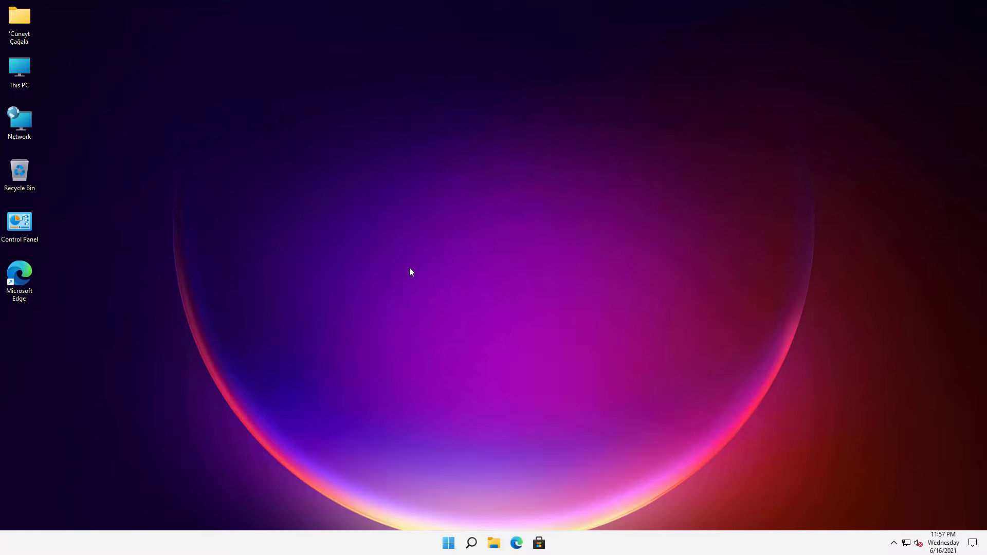
- Relaunch Control Panel via Run with 'control', close it, and peek at the hidden tray icons
key(super+r)
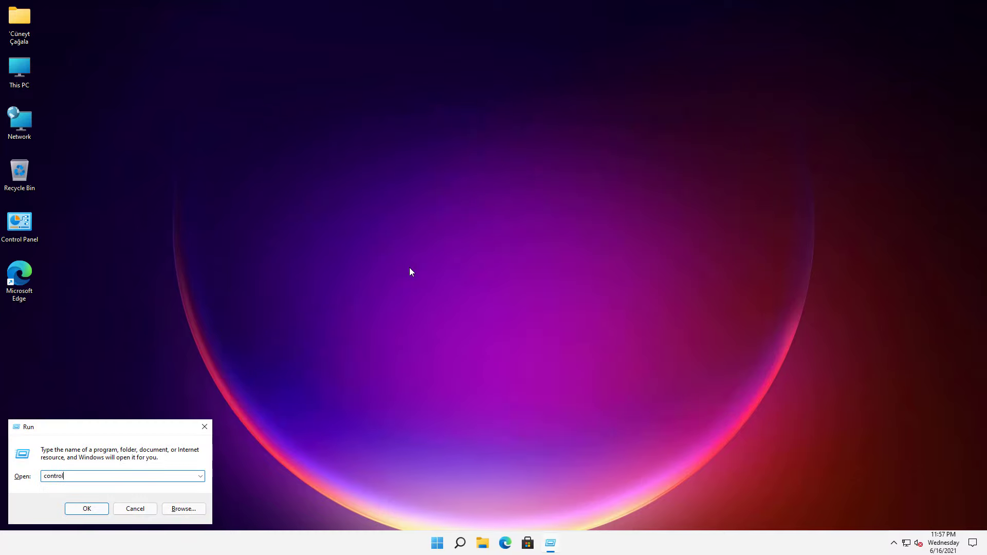
text(control)
click(82, 511)
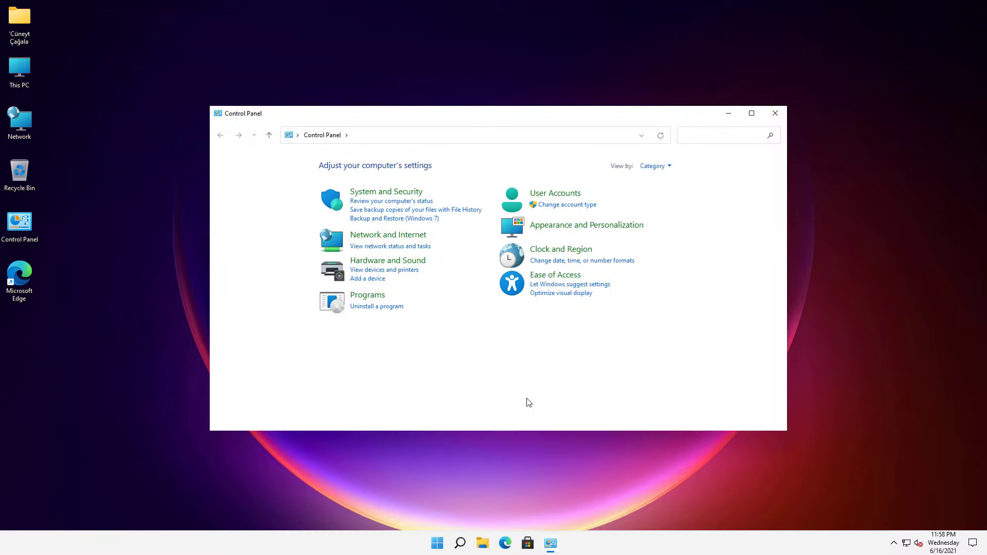
click(771, 114)
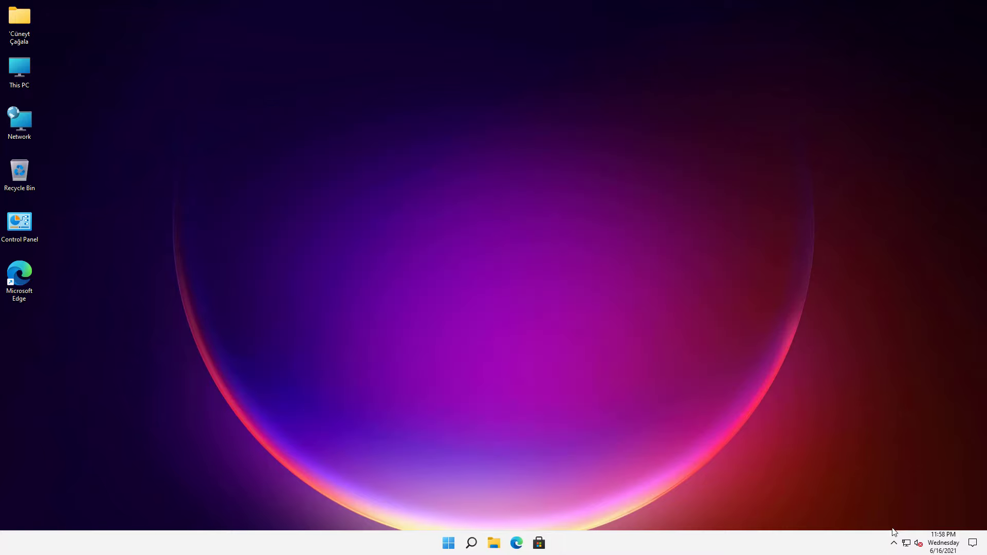
click(893, 543)
click(784, 381)
- Sign out of the account from the Start button's Shut down or sign out menu
right_click(449, 546)
mouse_move(450, 509)
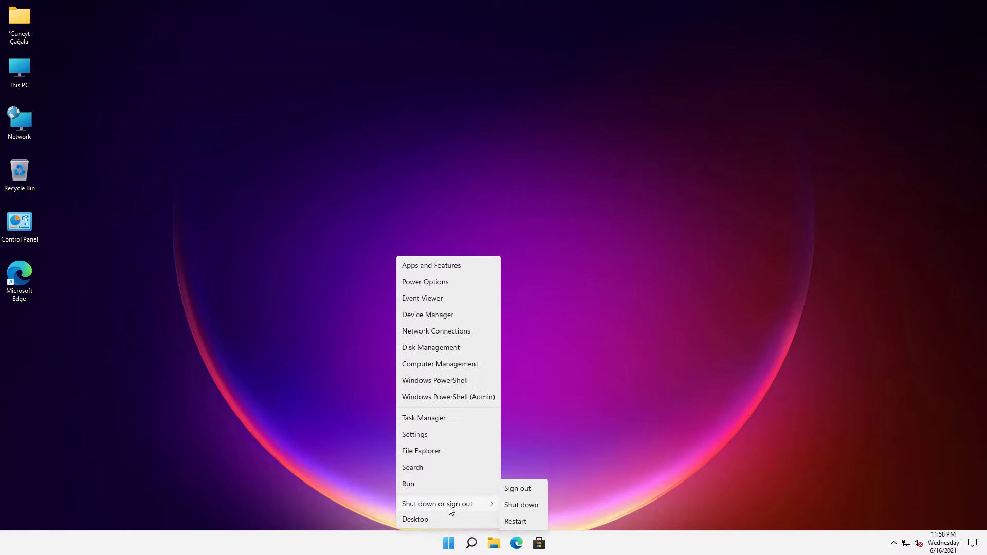
click(522, 492)
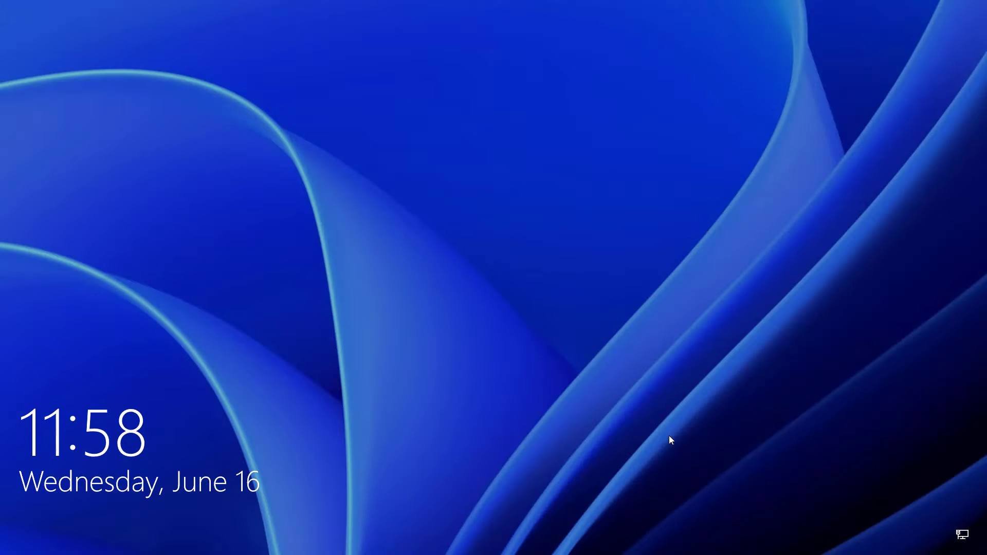
click(671, 440)
- Use the sign-in screen's power menu, get back past the lock screen, and shut the computer down
click(961, 531)
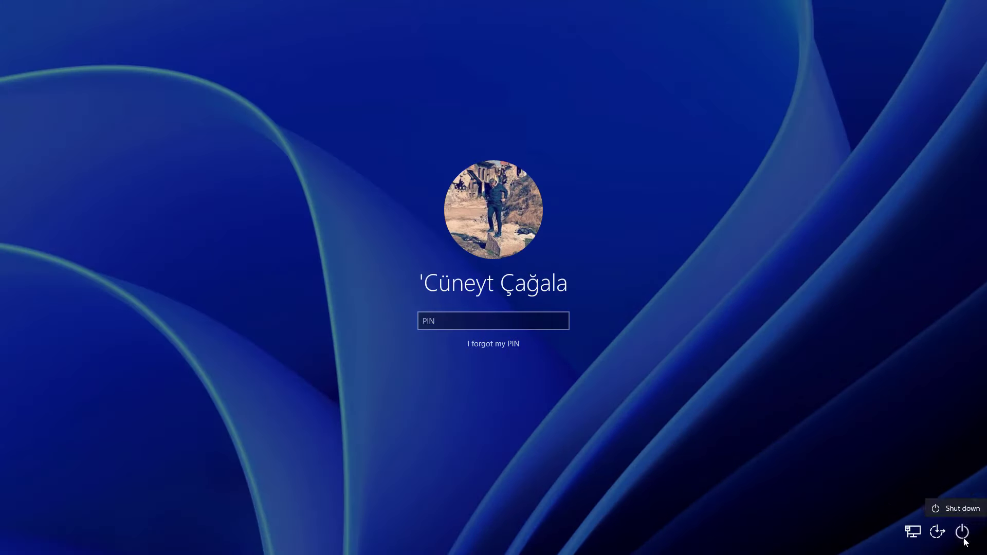
click(953, 506)
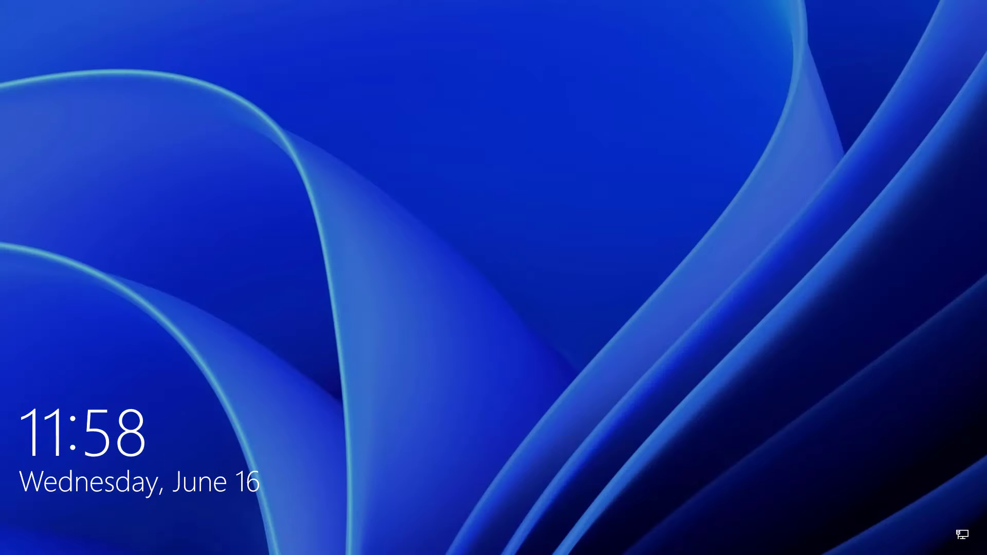
key(Return)
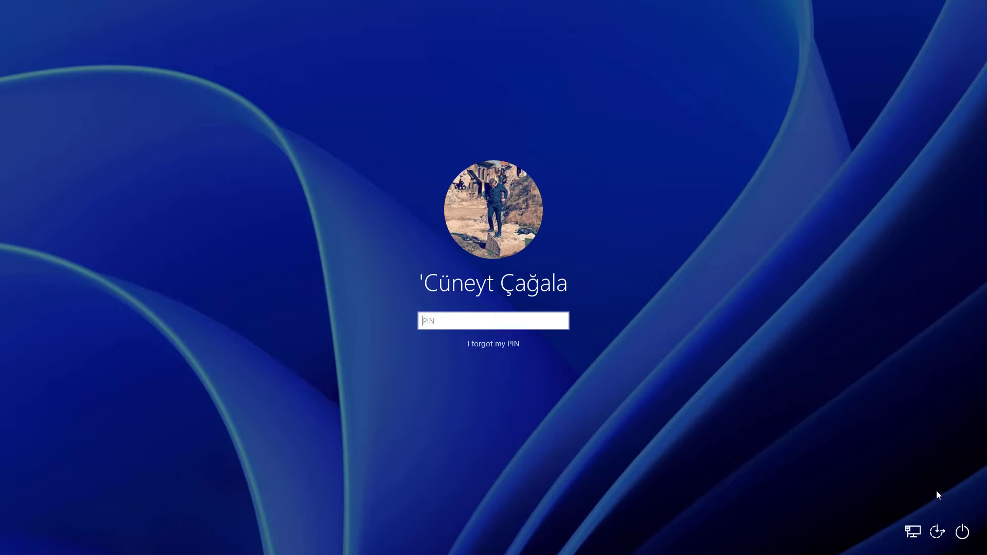
click(962, 531)
click(961, 488)
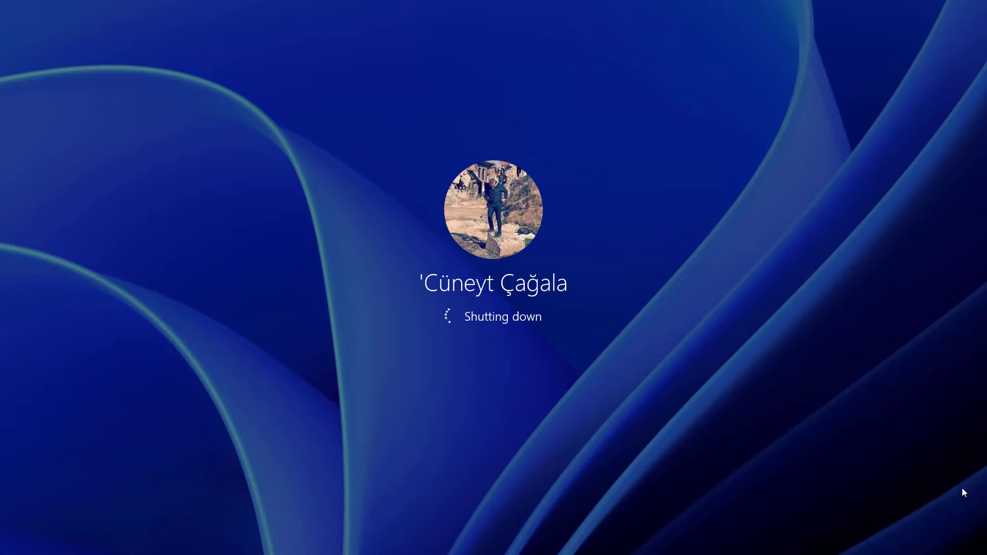